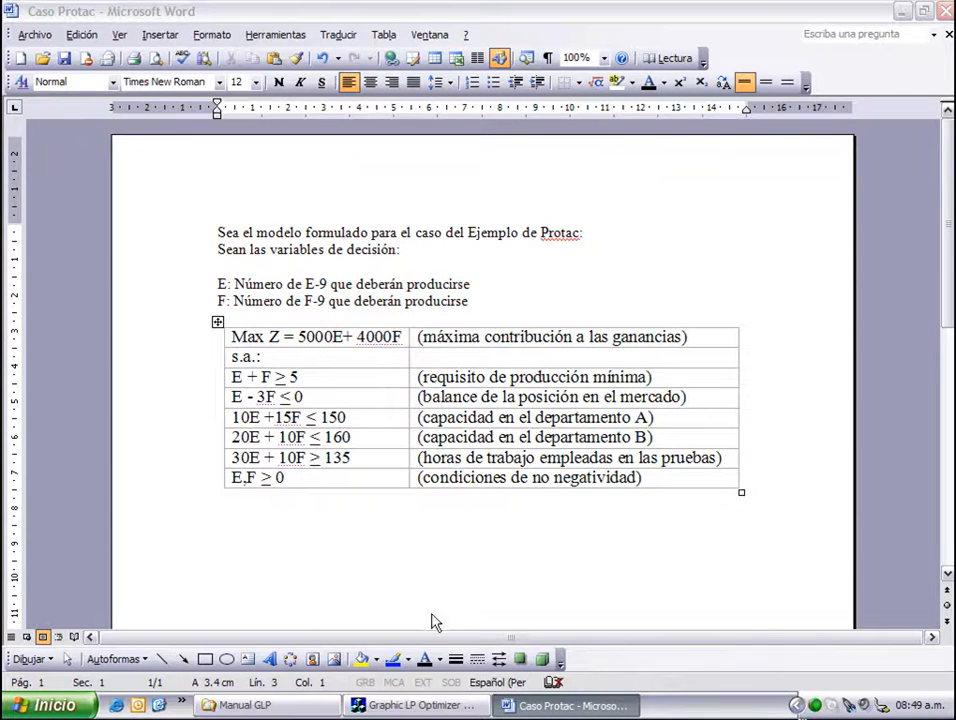
- Check the decision variables in the Caso Protac Word document and name X as E and Y as F in Graphic LP Optimizer
click(421, 707)
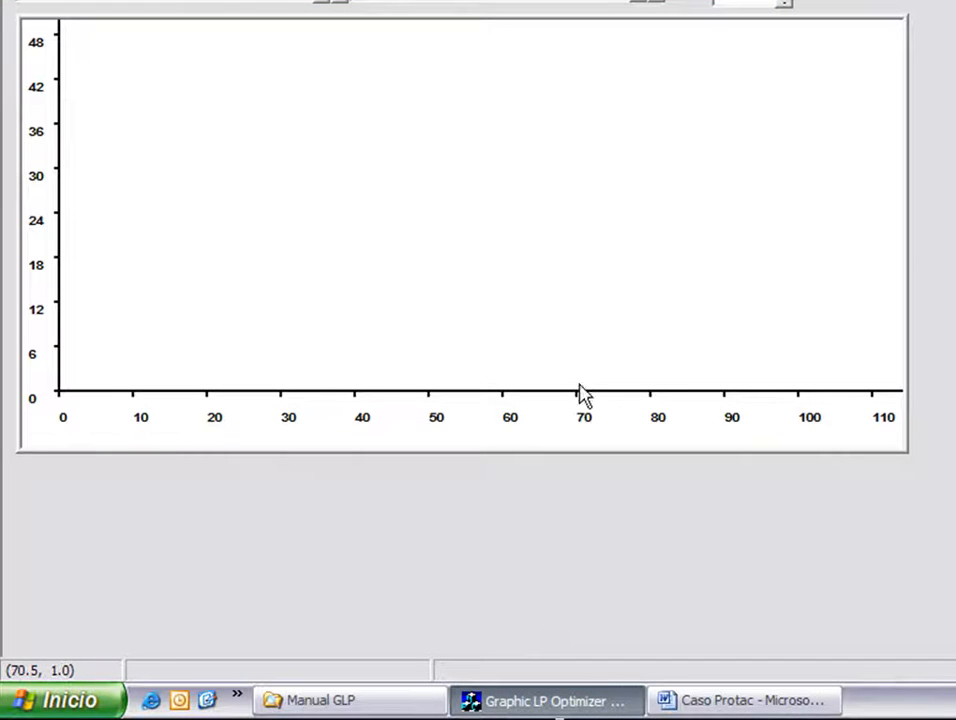
click(812, 703)
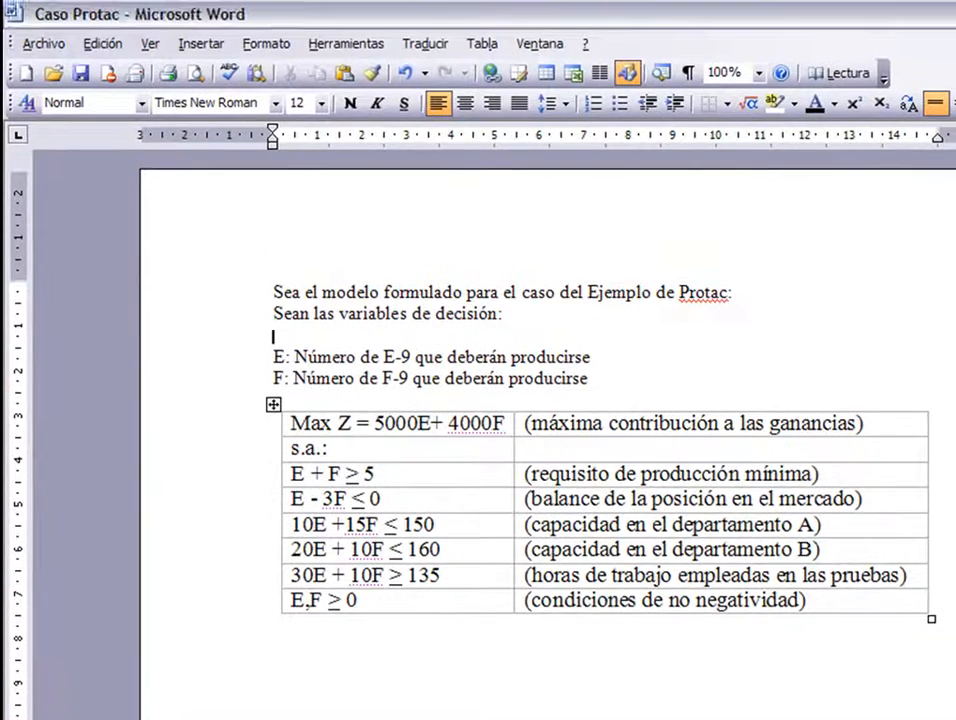
click(545, 701)
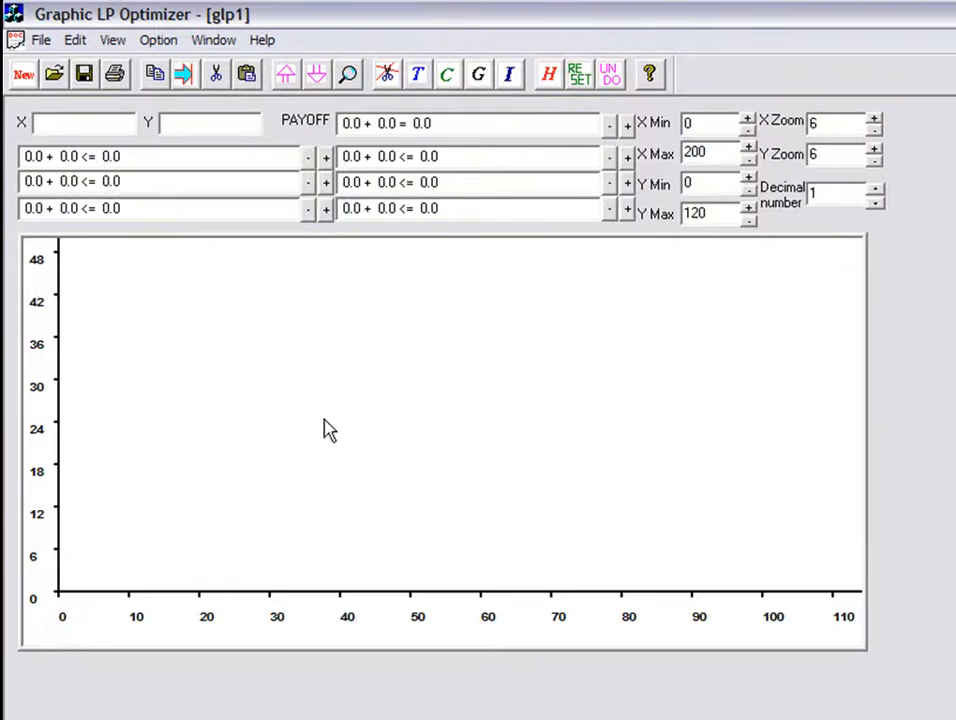
text(E)
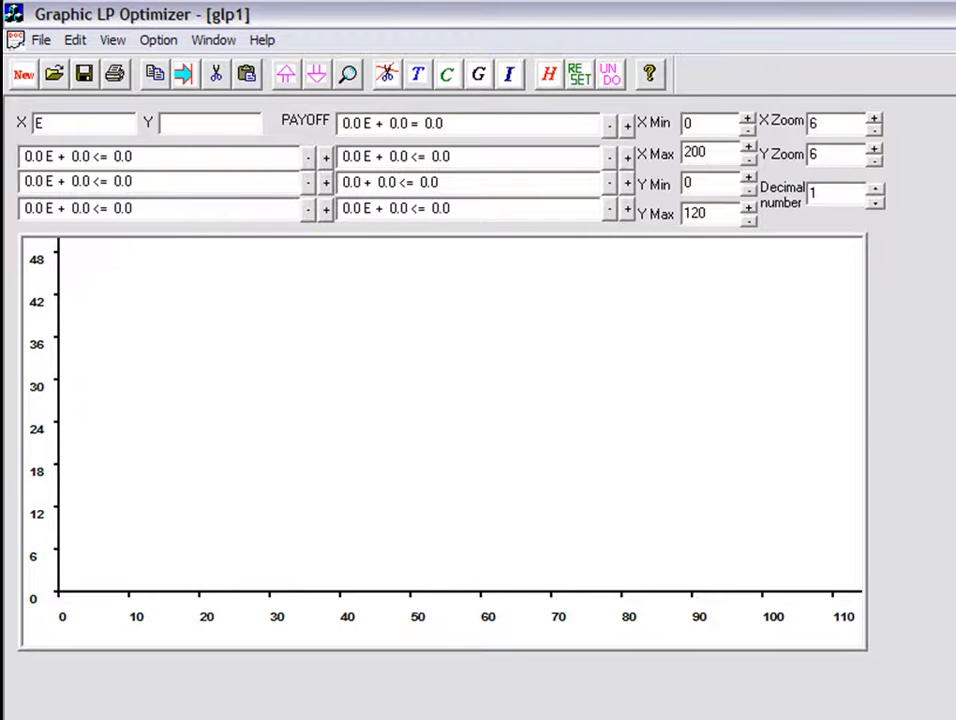
text(F)
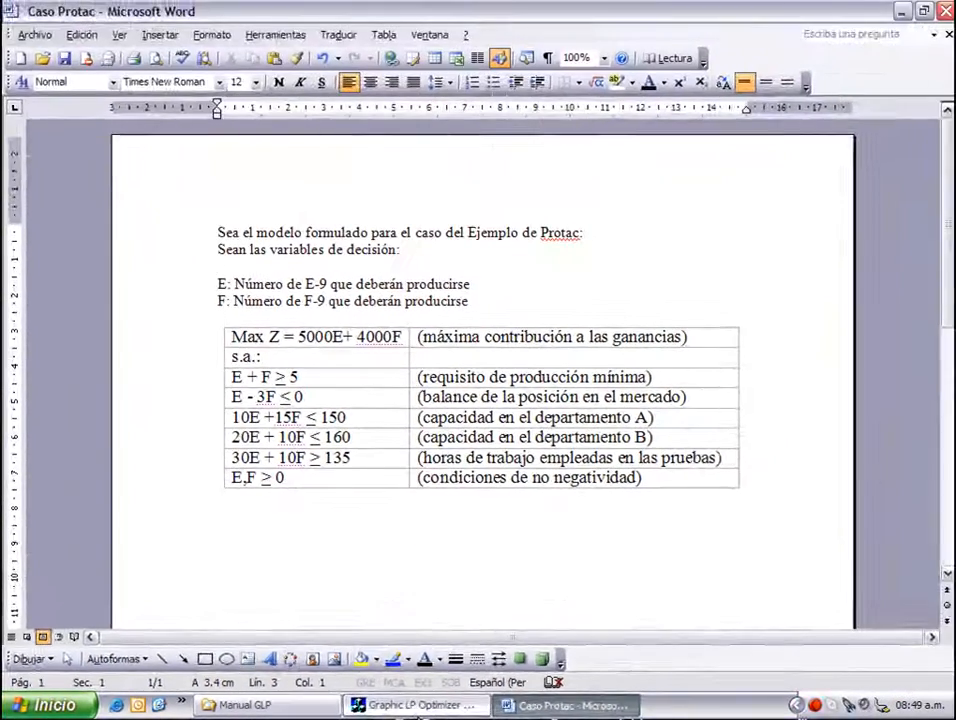
- Review the model in the Caso Protac Word document, return to Graphic LP Optimizer and set the decimal number to 0
click(586, 705)
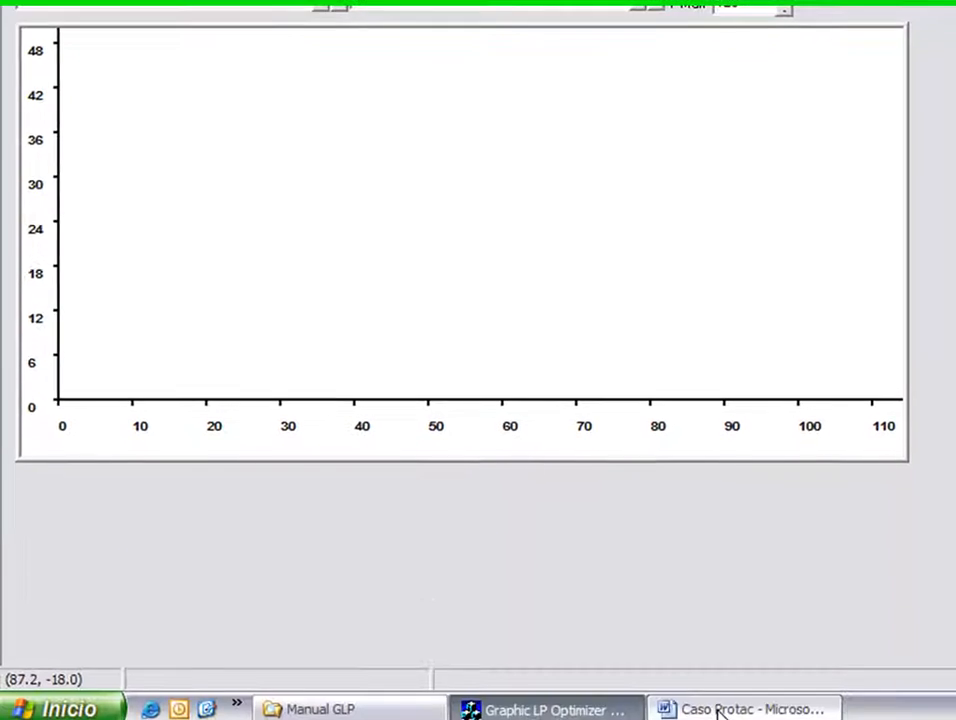
click(735, 719)
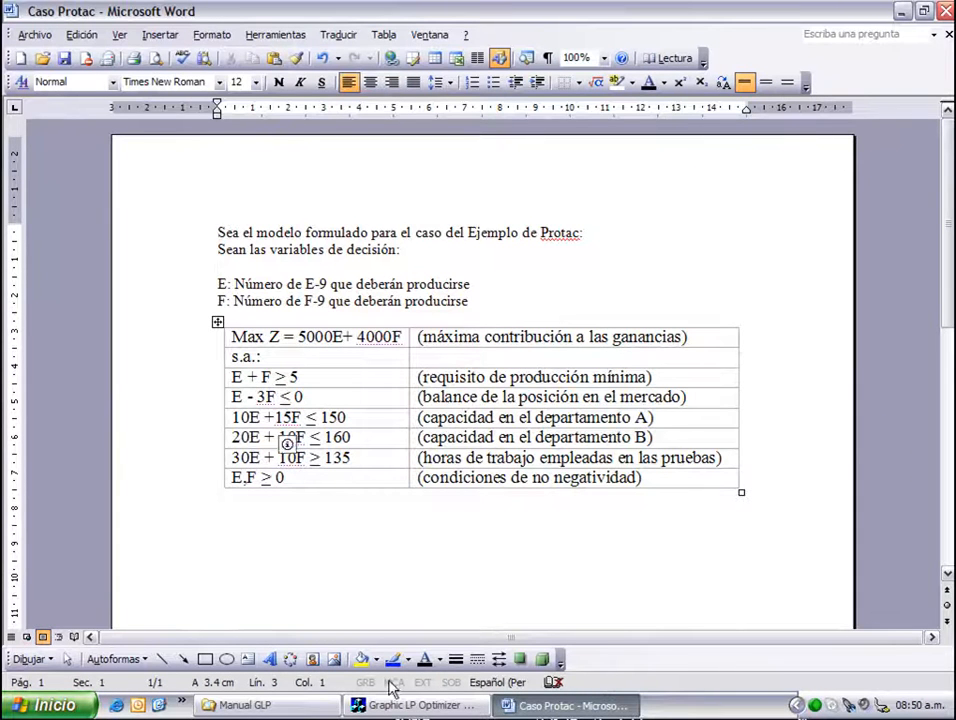
click(415, 705)
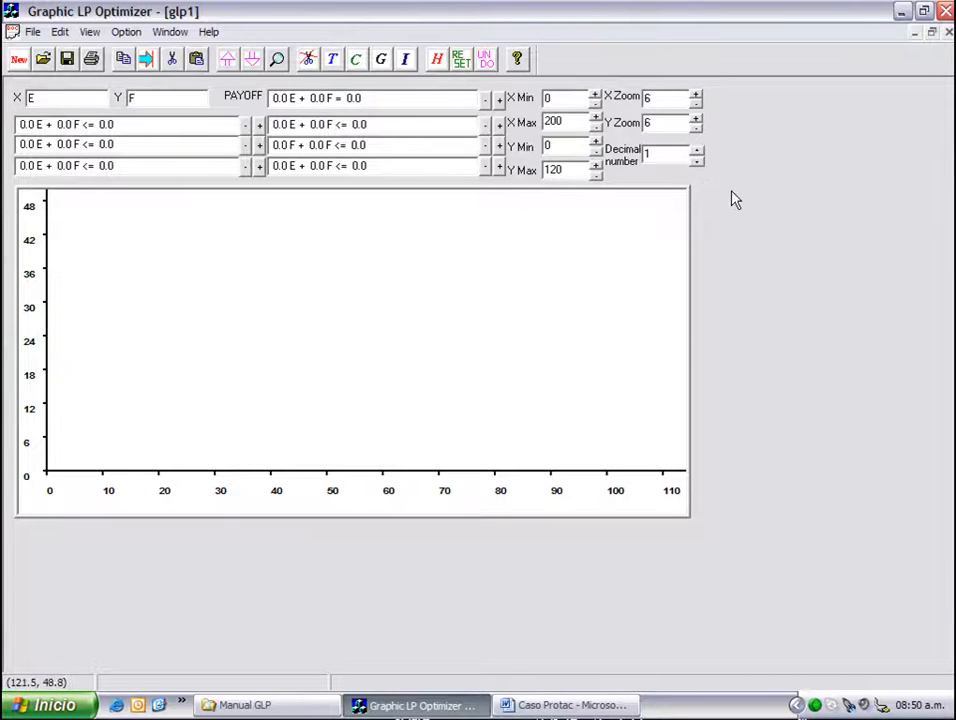
click(700, 163)
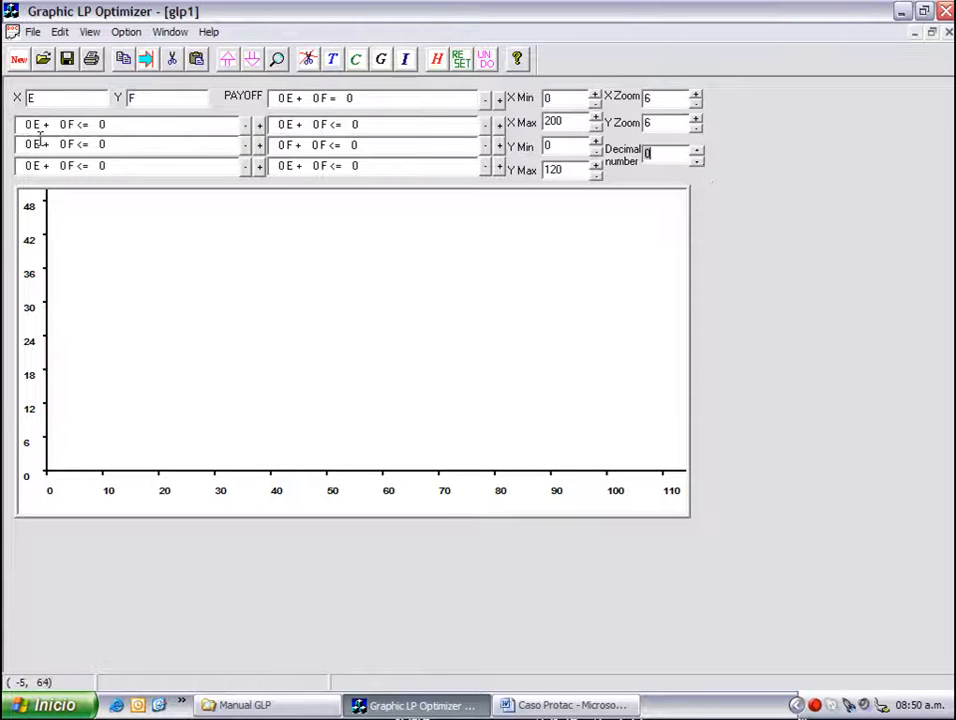
- Consult the minimum production requirement in the Word document and set both the E and F coefficients of the first constraint to 1
click(536, 705)
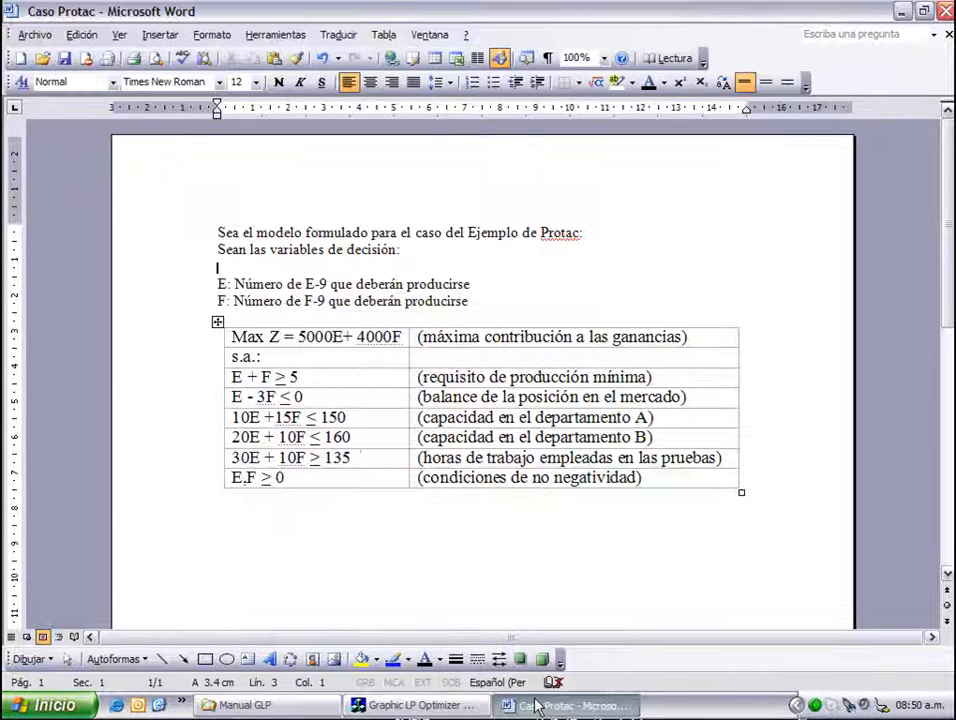
click(418, 705)
click(26, 124)
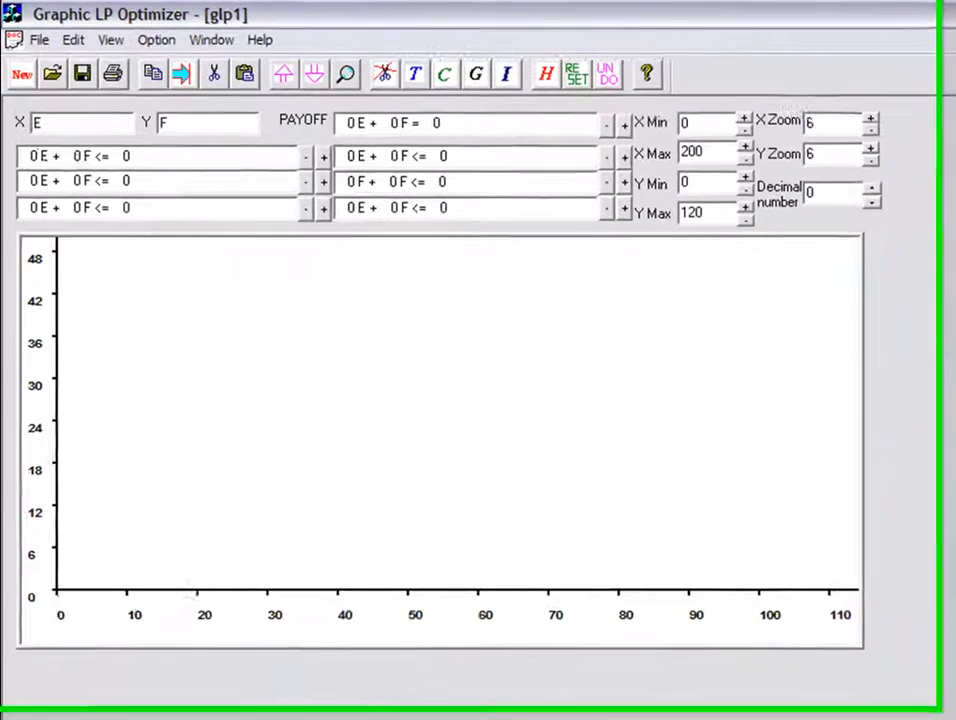
text(1)
key(Delete)
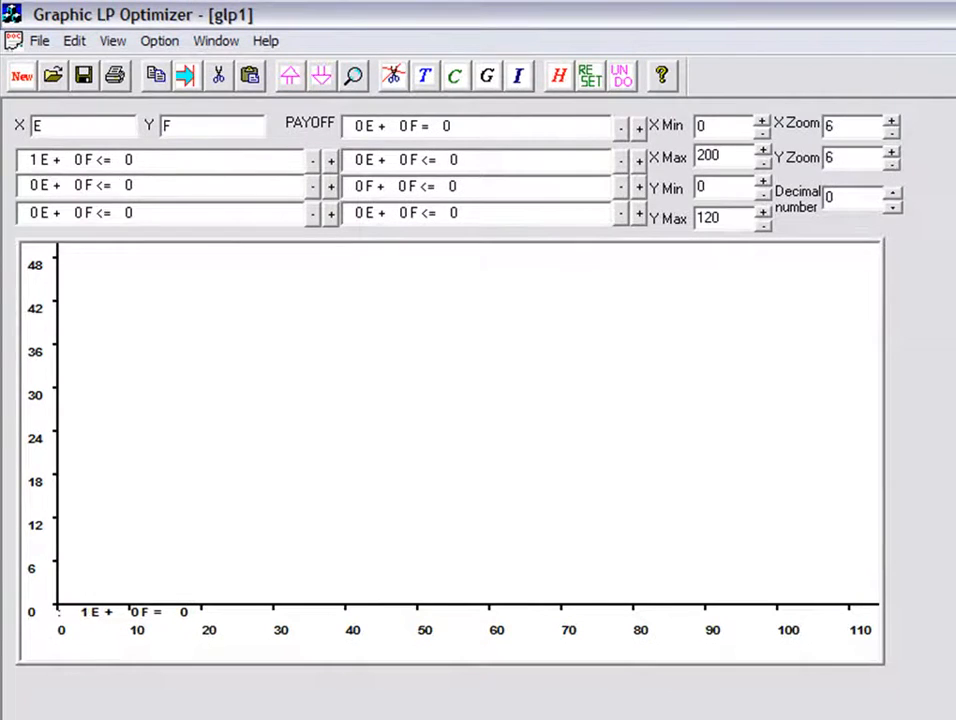
key(Right)
key(Right)
key(Right)
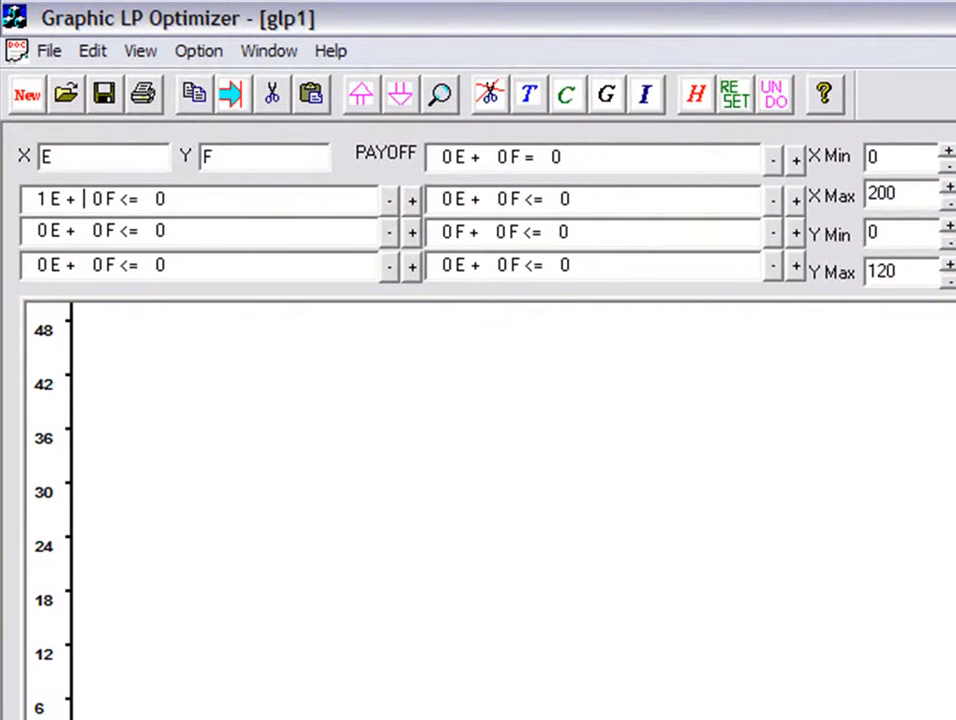
key(Right)
text(1)
key(Delete)
- Change the first constraint's relation to >= and set its right-hand side to 5
key(Right)
key(Delete)
text(>)
key(End)
key(BackSpace)
text(5)
key(Return)
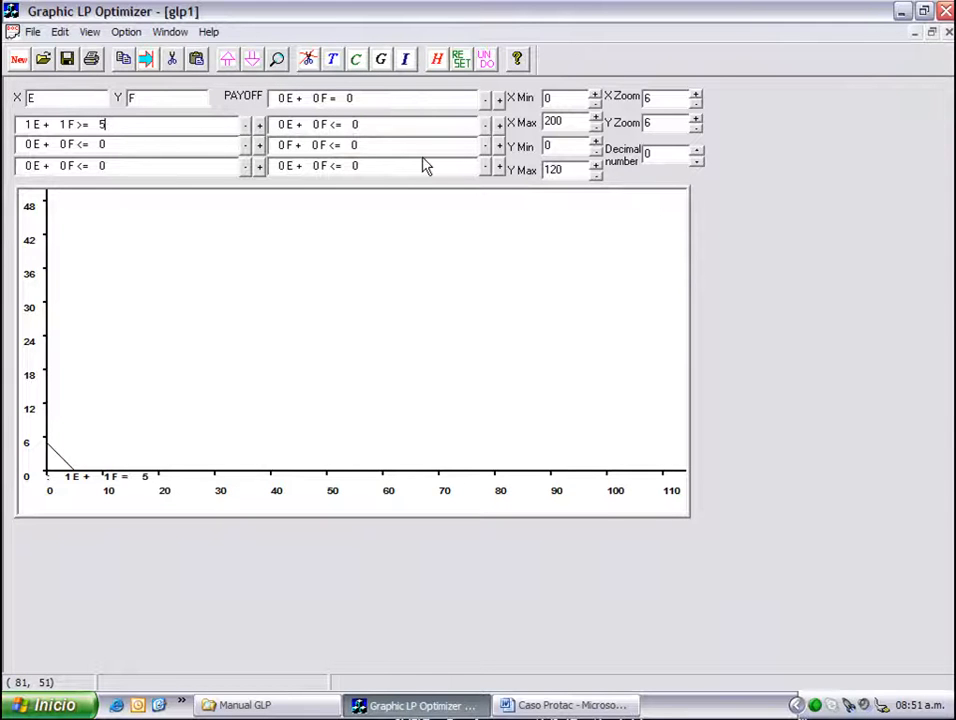
- Consult the market balance restriction in the Word document and enter the second constraint as 1E - 3F <= 0 in Graphic LP Optimizer
click(580, 705)
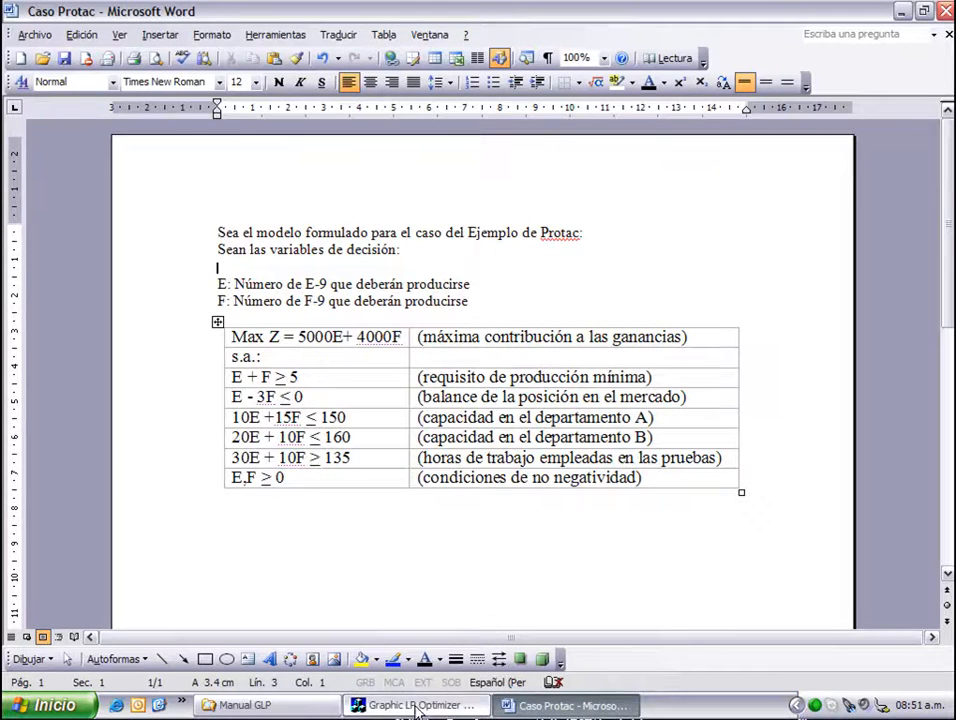
click(418, 706)
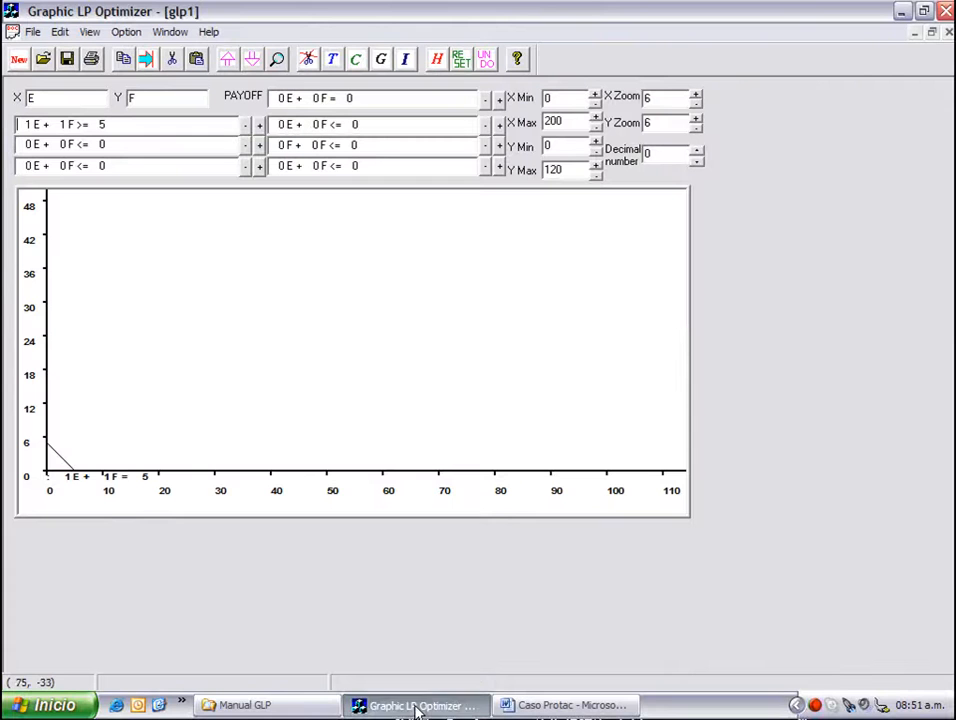
text(1)
click(44, 144)
key(Delete)
text(-)
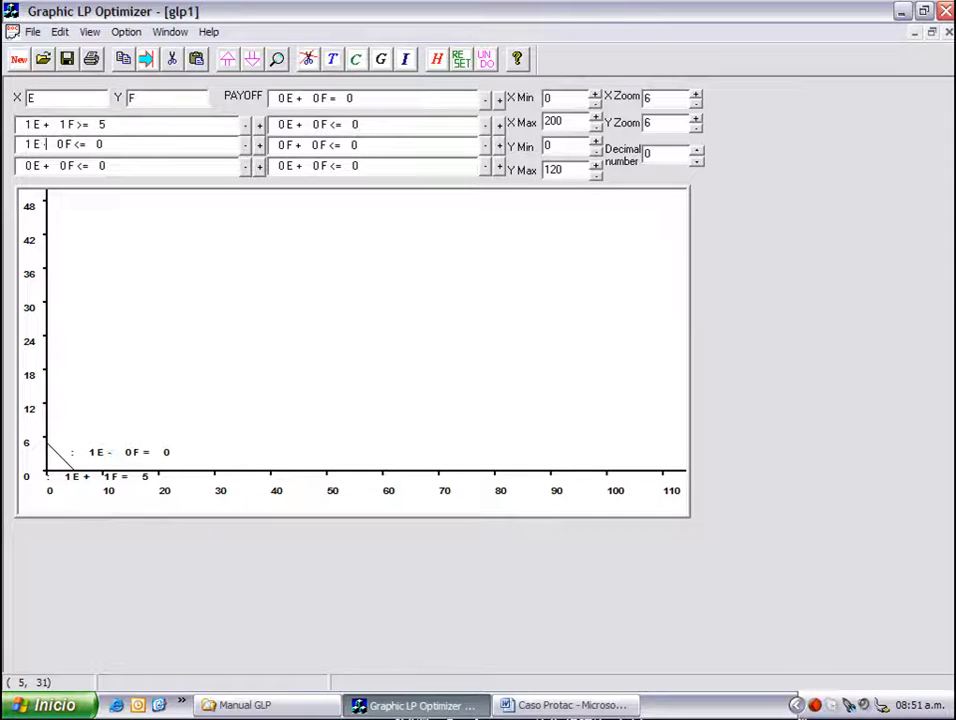
key(Delete)
text(3)
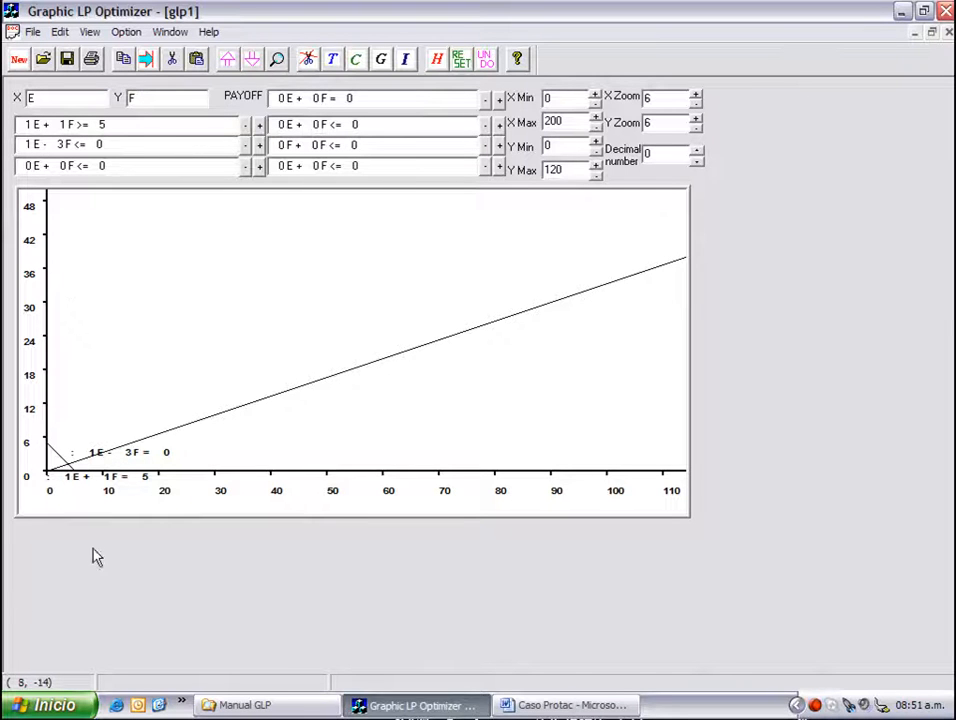
- Read the constraint descriptions in the Caso Protac Word document and return to the start of the first constraint in Graphic LP Optimizer
click(505, 706)
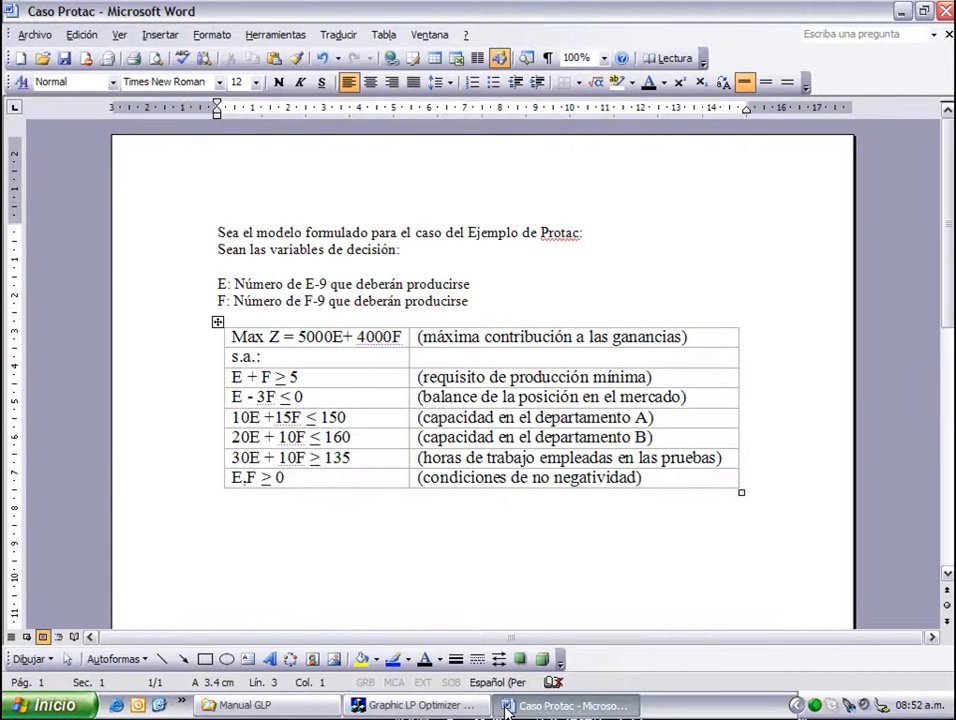
click(386, 706)
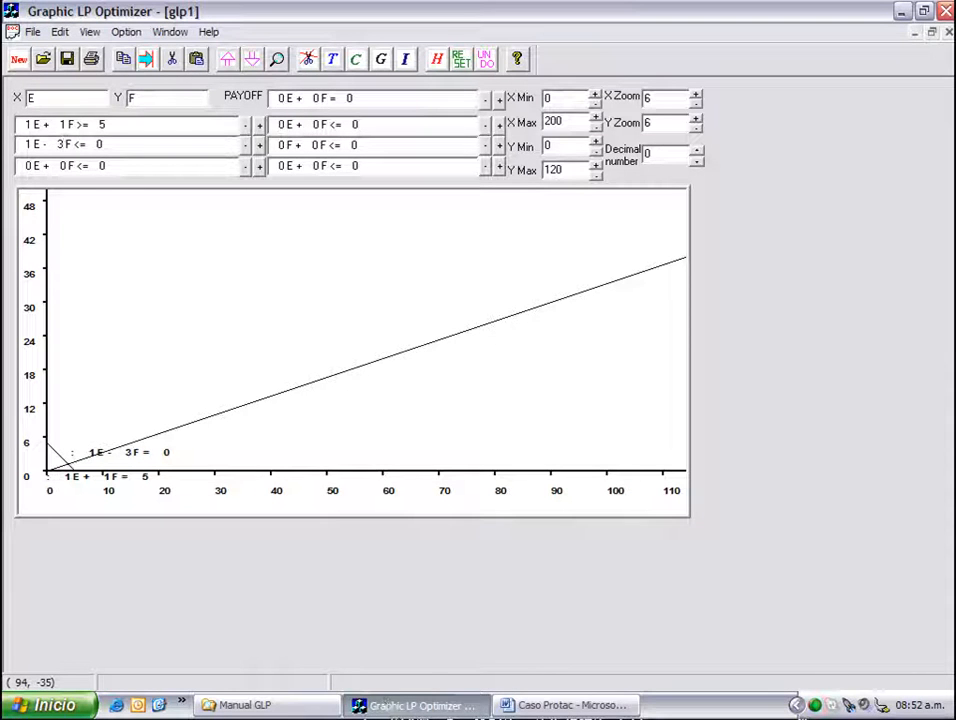
click(543, 706)
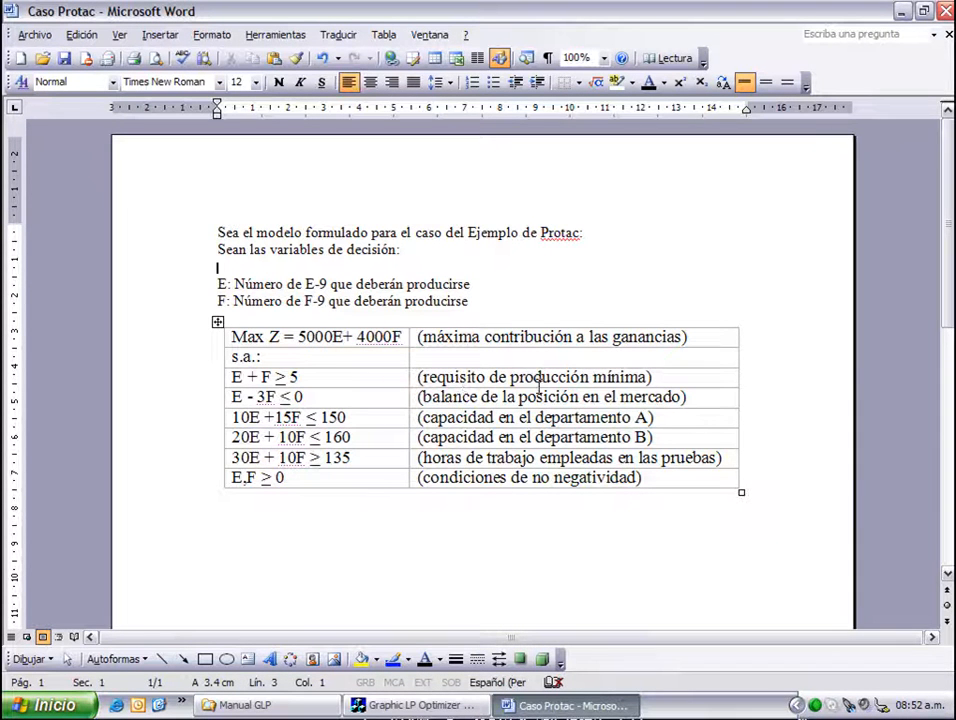
click(410, 703)
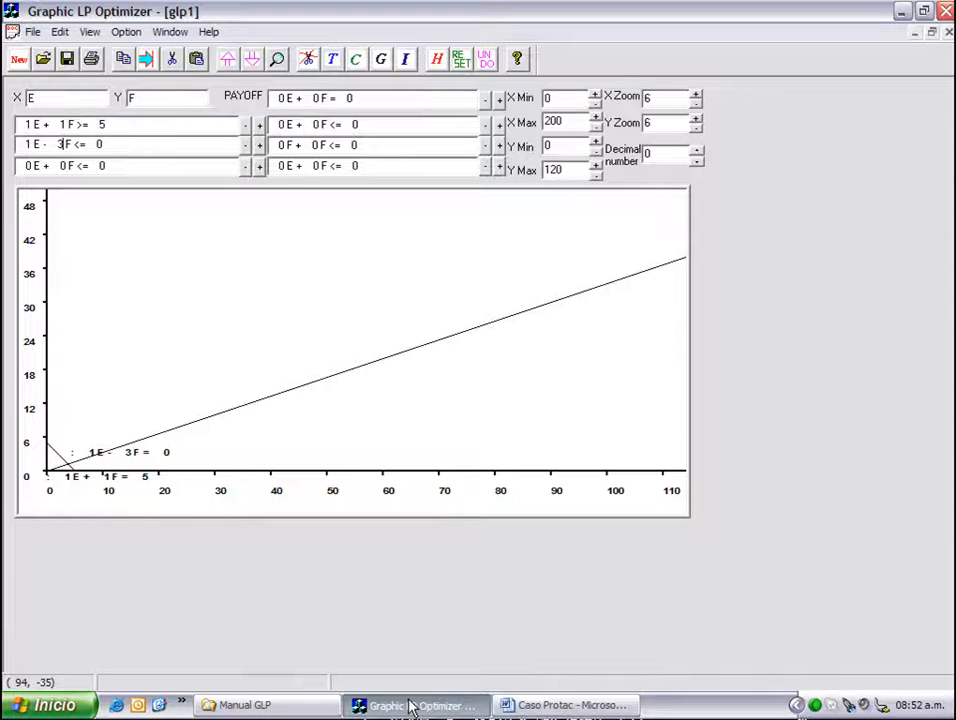
click(25, 124)
text(pROD)
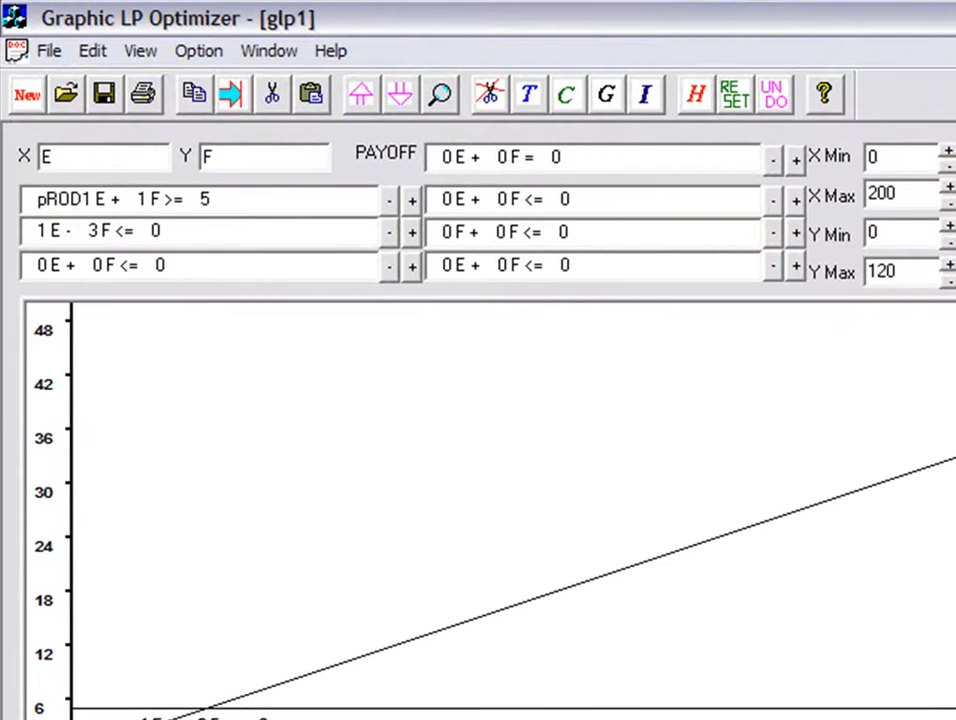
key(BackSpace)
key(BackSpace)
key(BackSpace)
key(BackSpace)
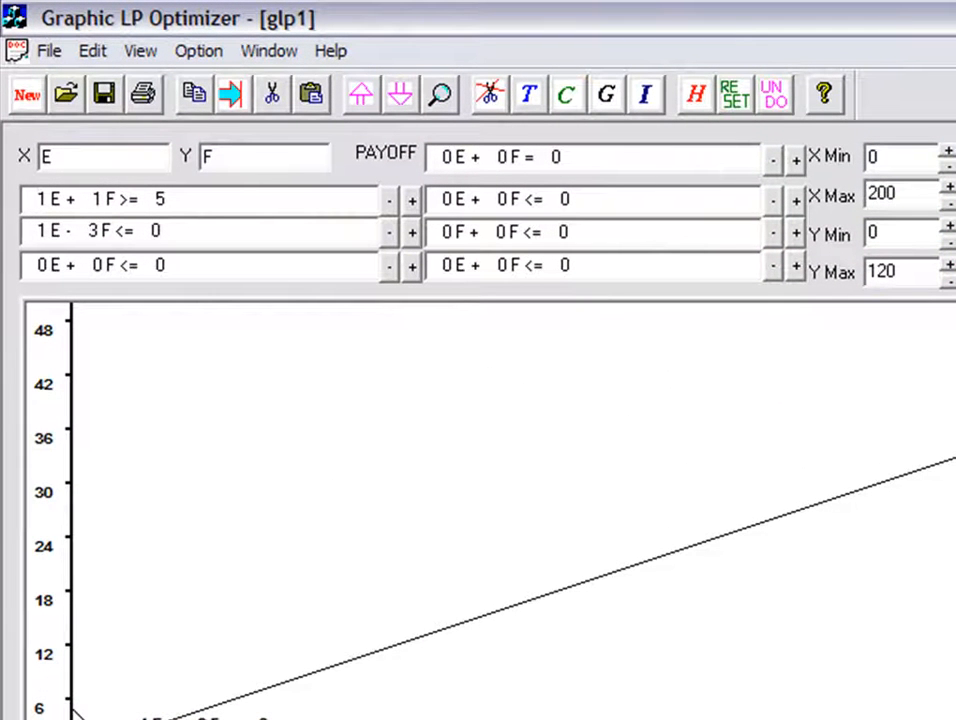
- Label the first constraint "Prod.Min.:" in front of its expression
text(Pr)
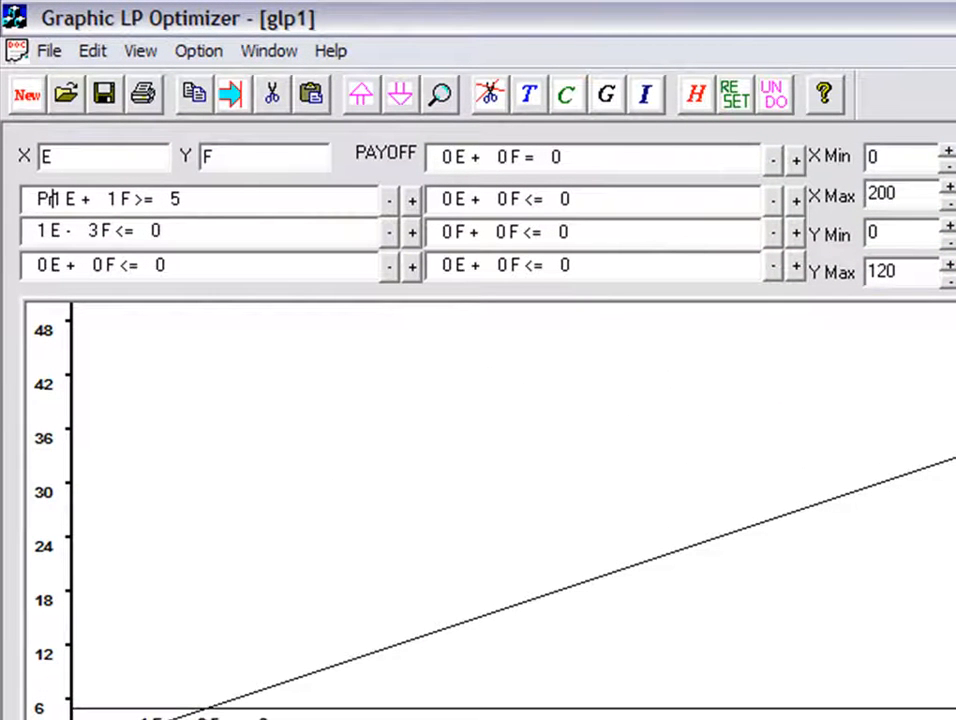
text(od)
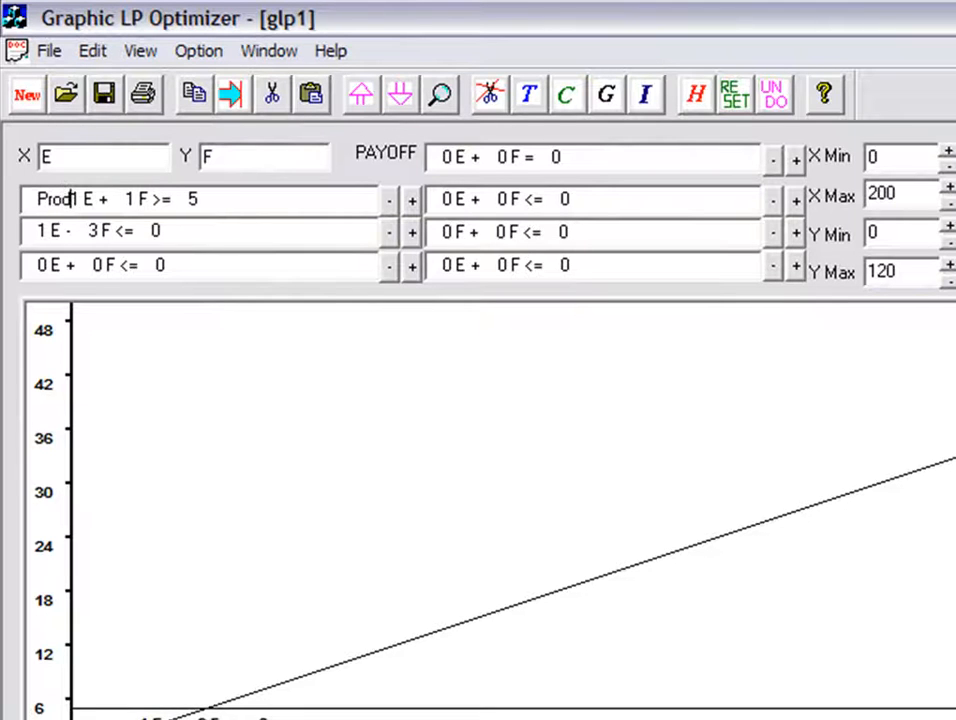
text(.M)
text(ín)
key(Left)
key(Left)
key(Left)
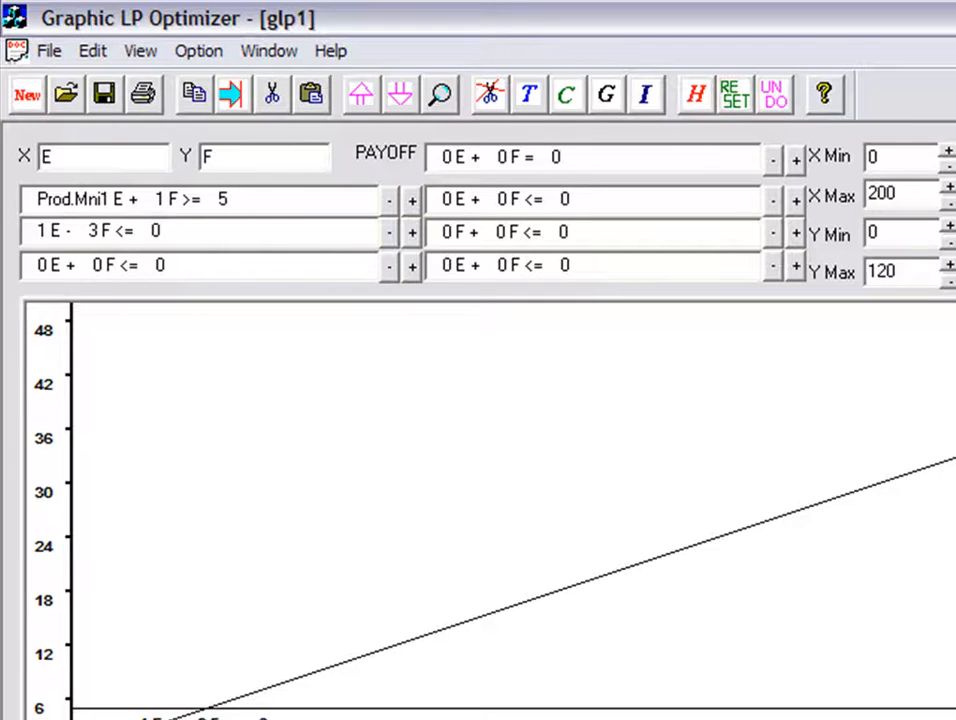
key(BackSpace)
text(.)
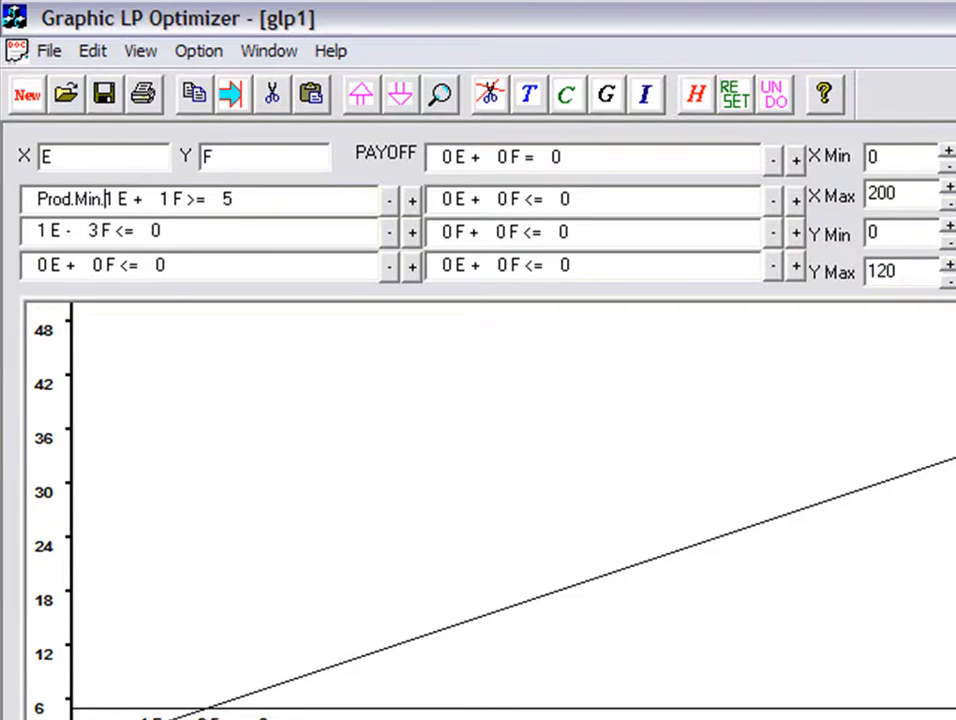
text(:)
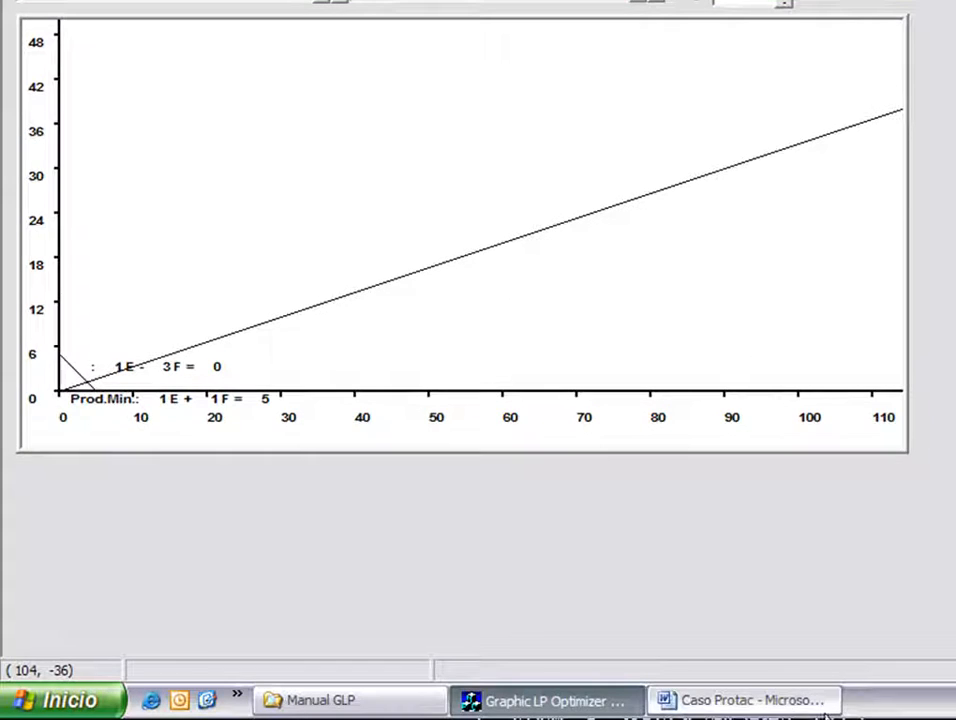
- Check the second restriction's description in the Word document and label the second constraint "Balanc.Mdo:" in Graphic LP Optimizer
click(822, 707)
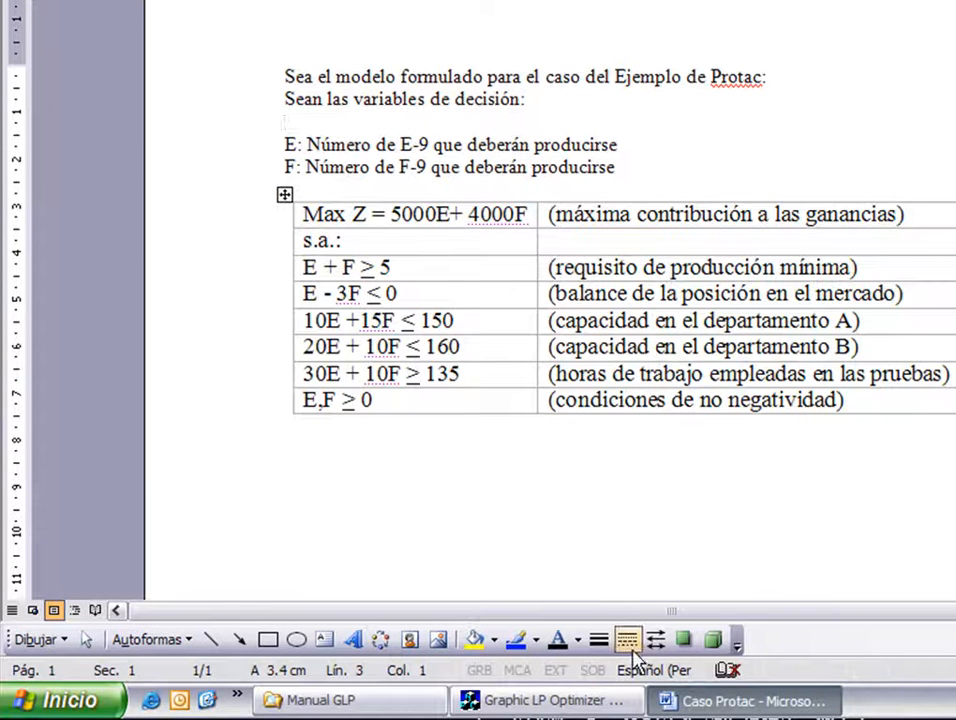
click(555, 700)
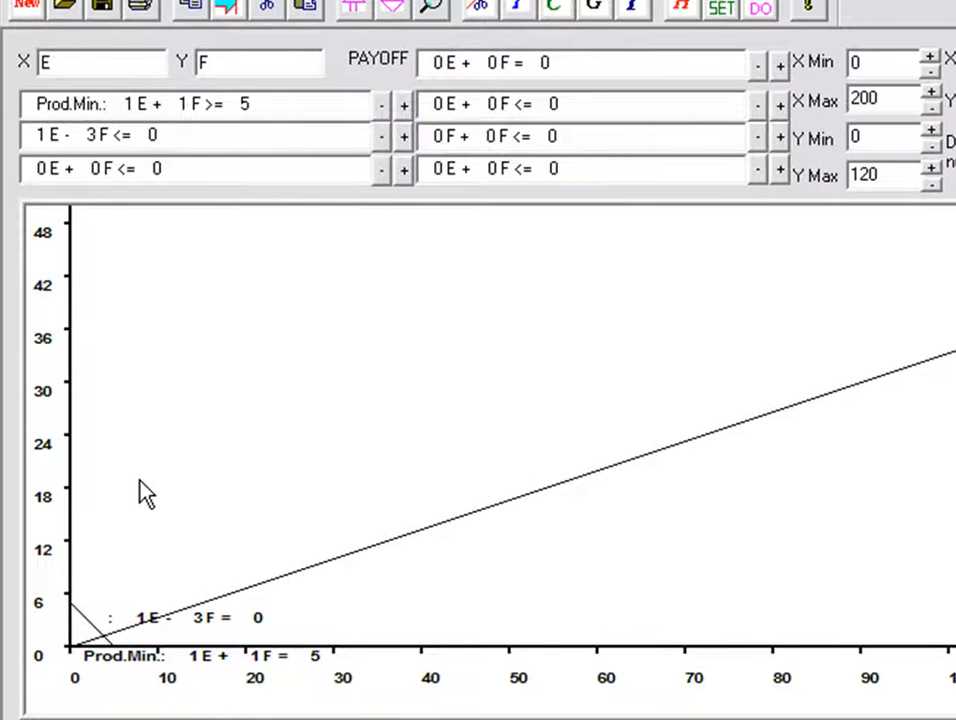
text(Bal )
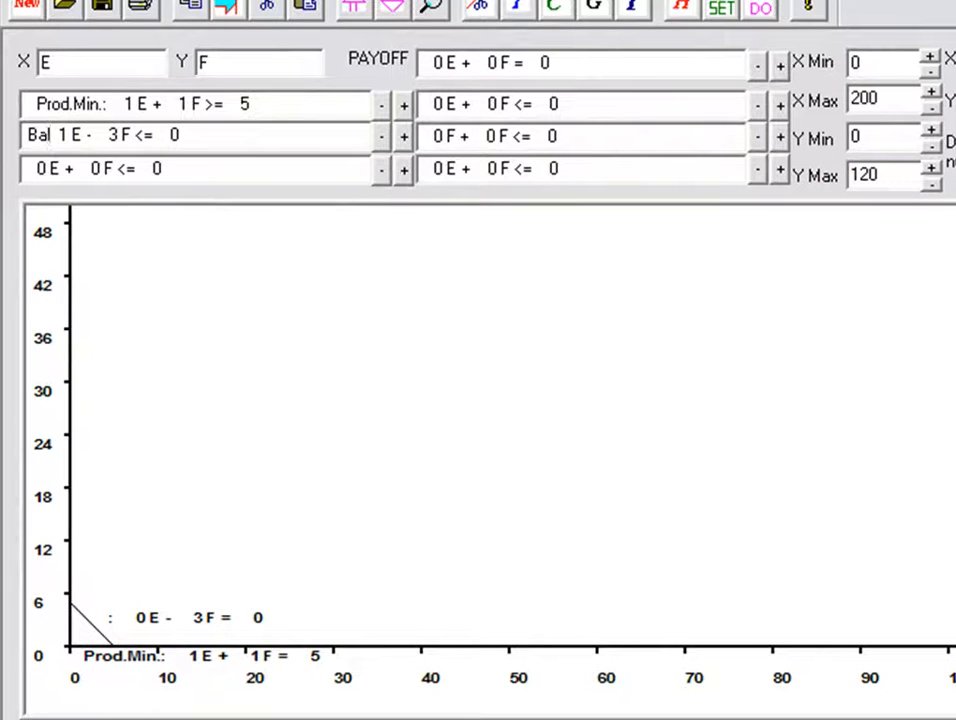
text(anc)
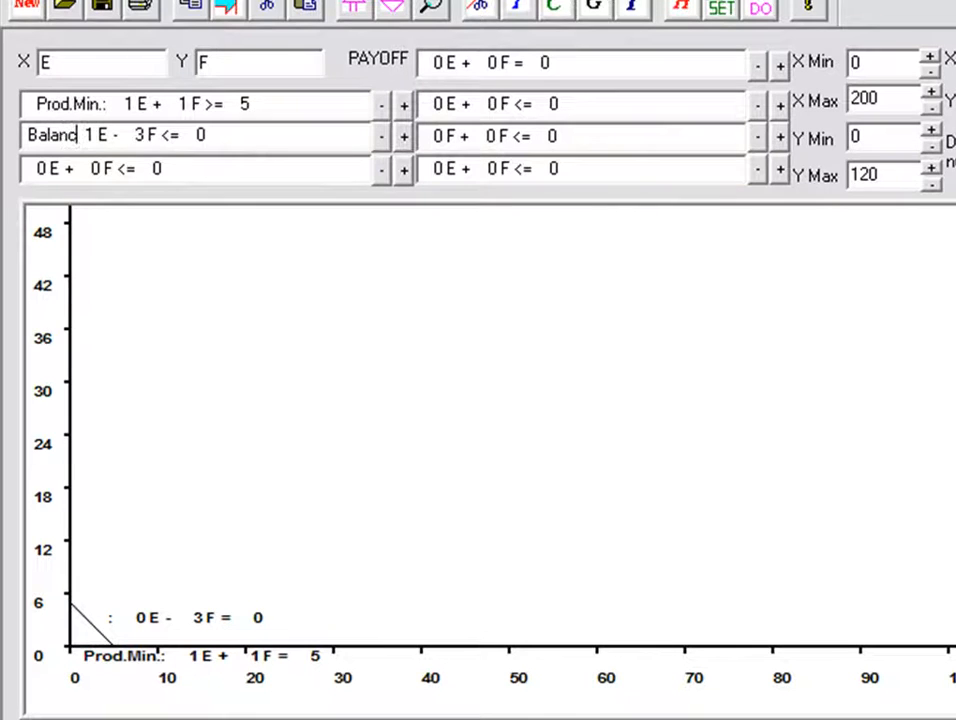
text(.Mdo)
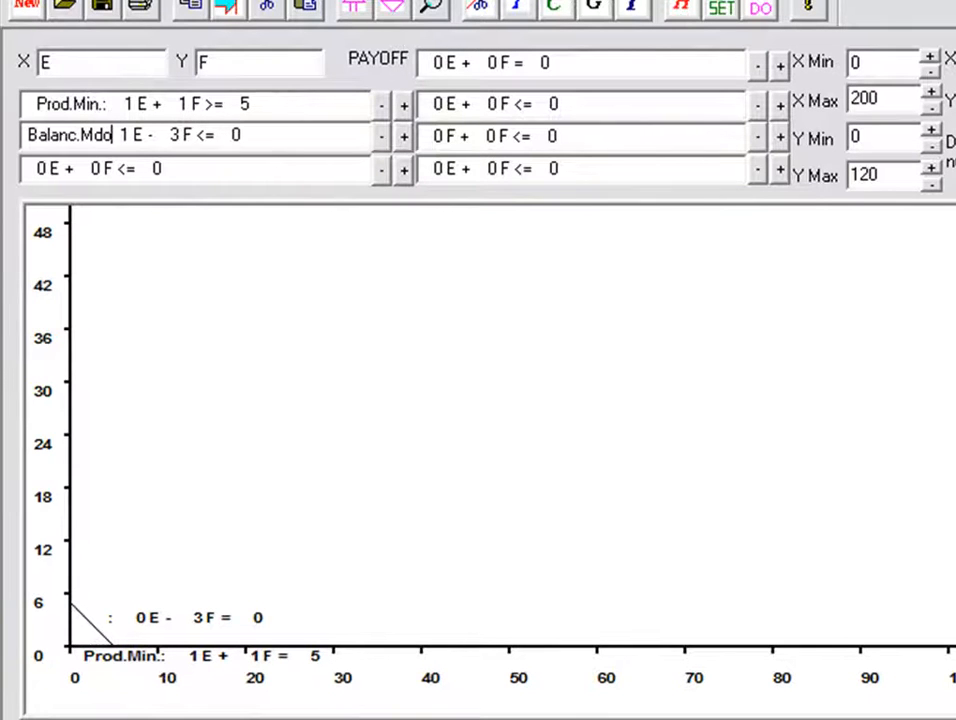
text(:)
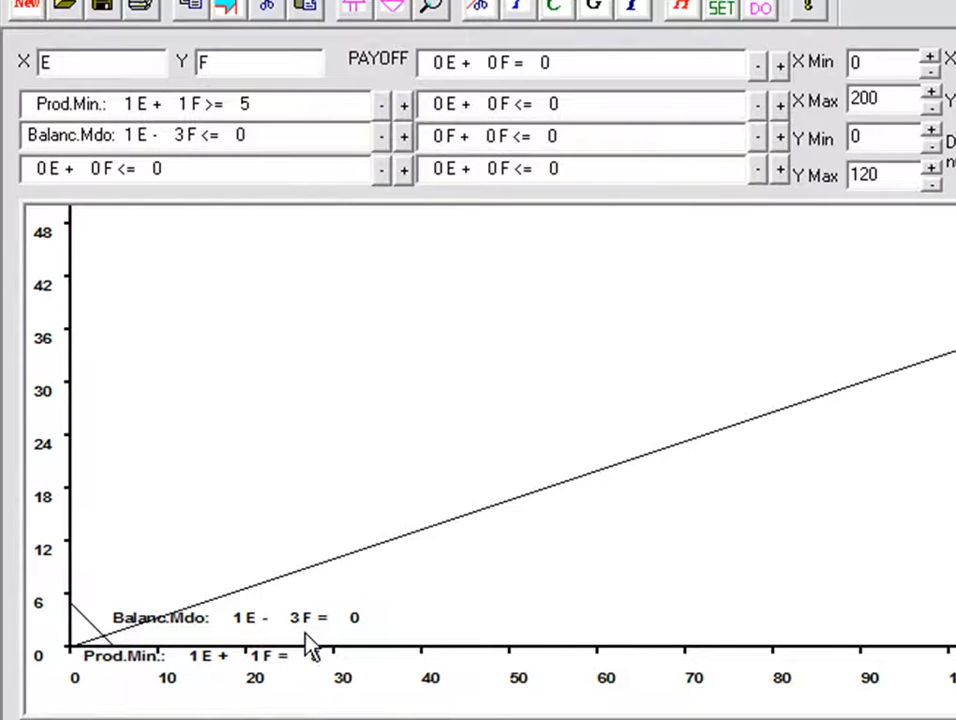
- Move the "Balanc.Mdo:" and "Prod.Min.:" equation labels in the graph clear of each other, above the E axis
drag(310, 636, 344, 574)
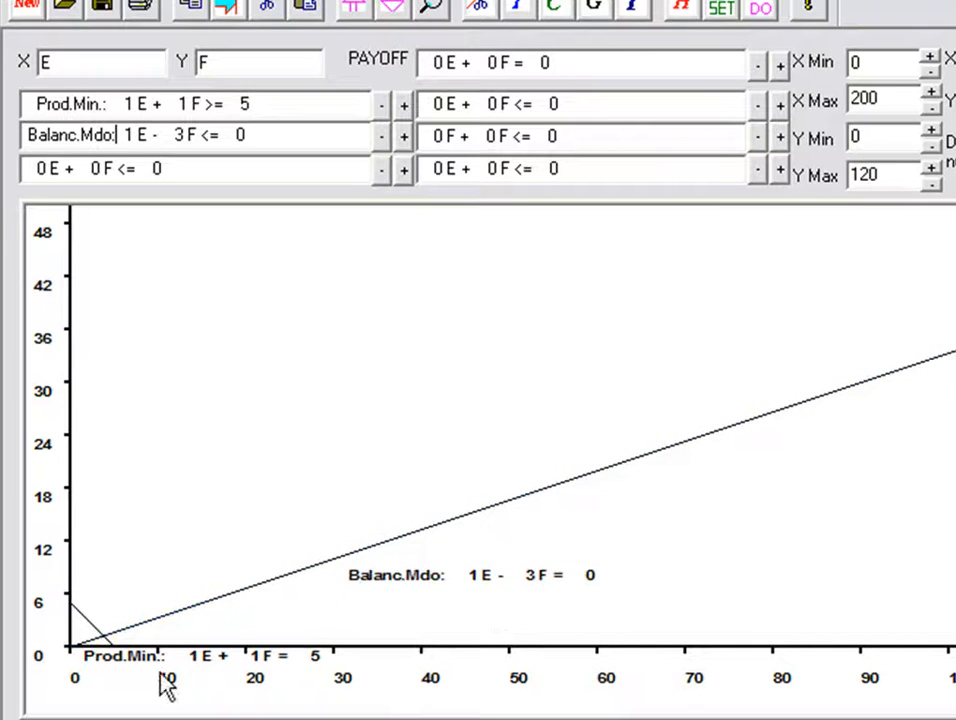
drag(141, 667, 83, 583)
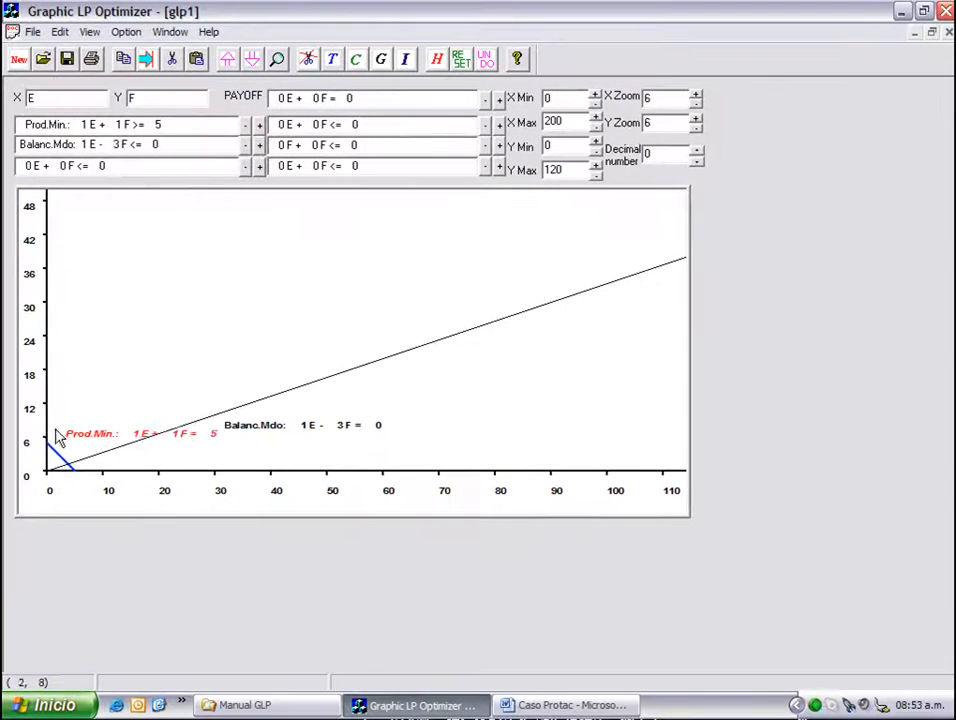
drag(55, 429, 46, 424)
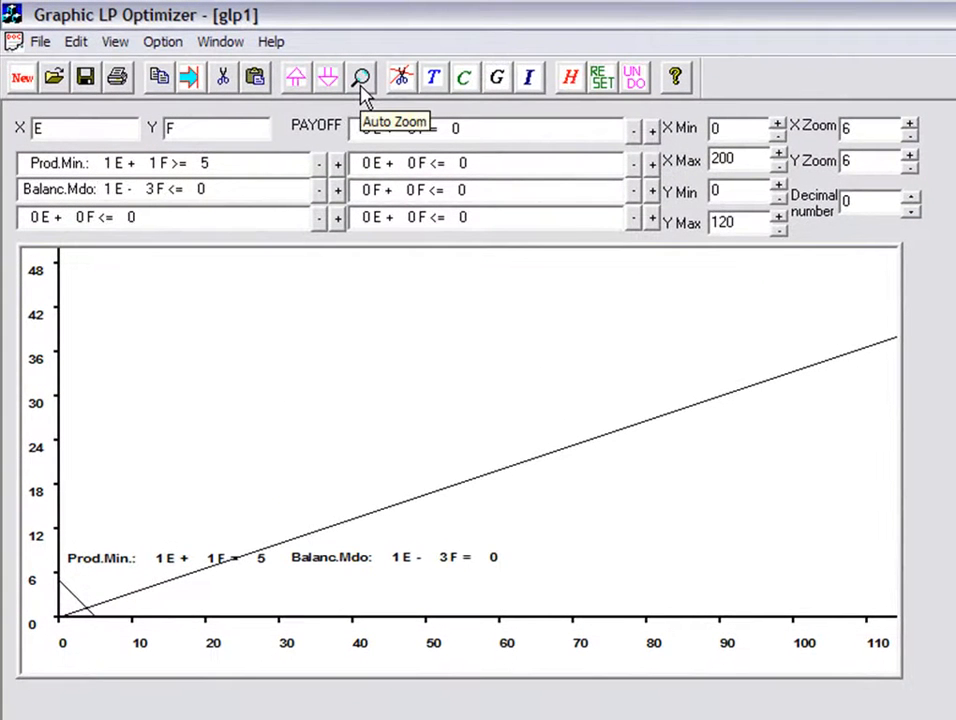
- Auto-zoom the graph and reduce the scale to X Zoom 90 and Y Zoom 45
click(361, 78)
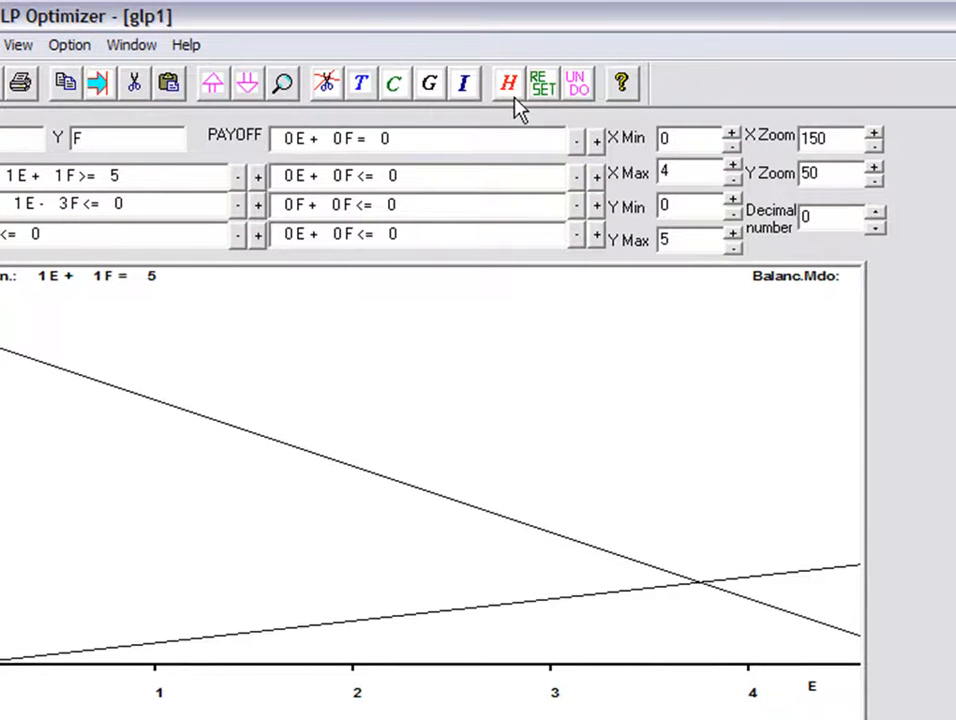
drag(875, 152, 875, 183)
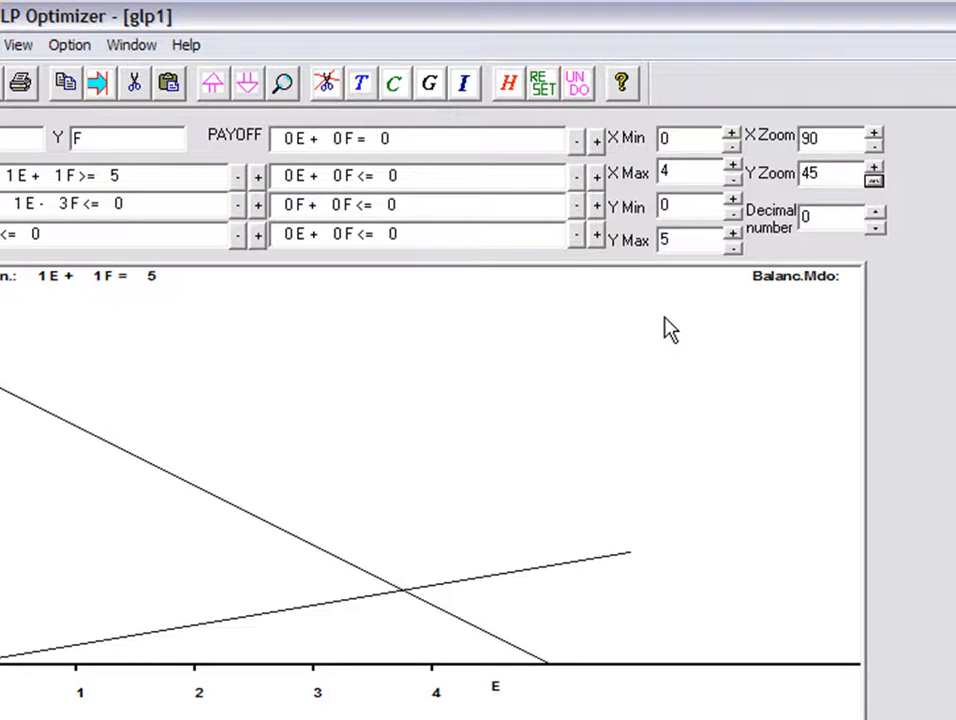
- Reposition the "Prod.Min.:" and "Balanc.Mdo:" equation labels beside their own lines in the rescaled graph
click(100, 288)
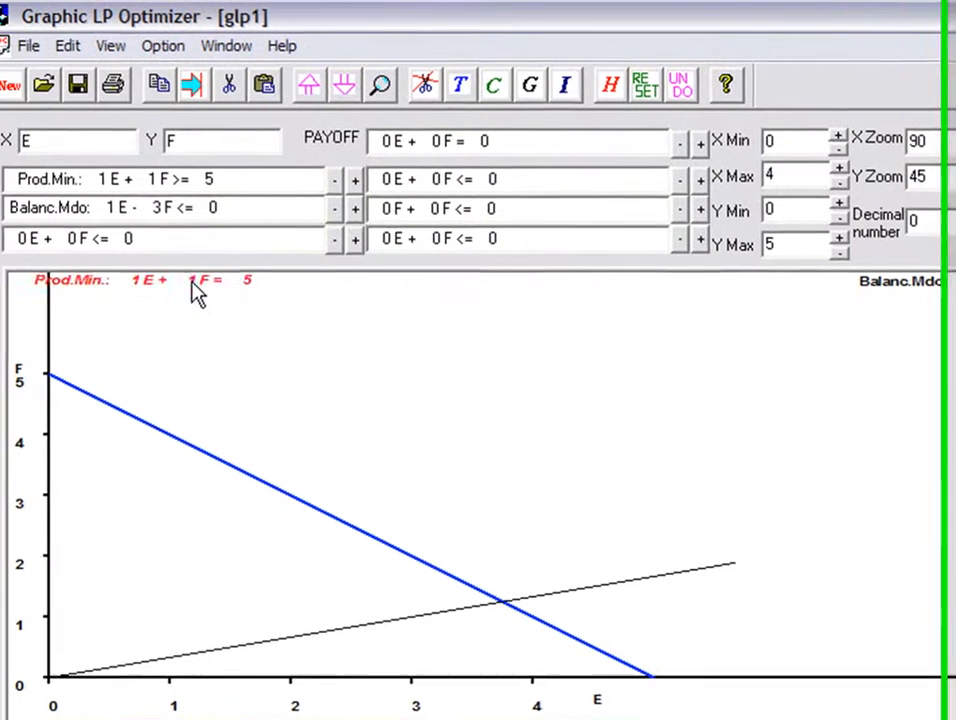
drag(198, 293, 154, 410)
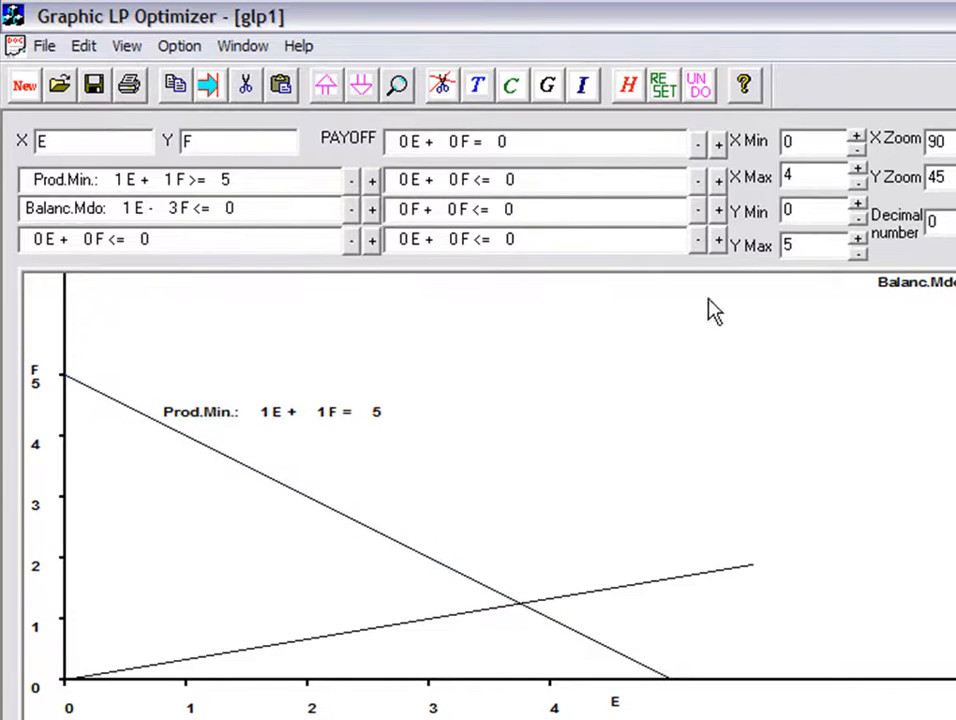
drag(918, 292, 634, 538)
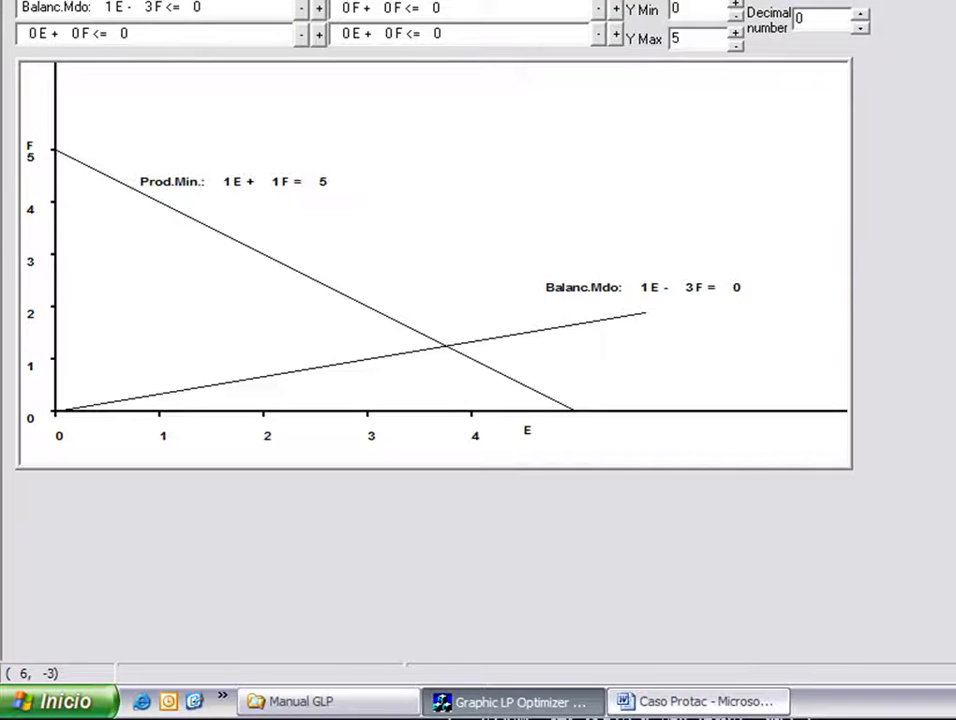
- Consult the department A capacity restriction in the Word document and enter the third constraint as 10E + 15F <= 150 in Graphic LP Optimizer
click(690, 701)
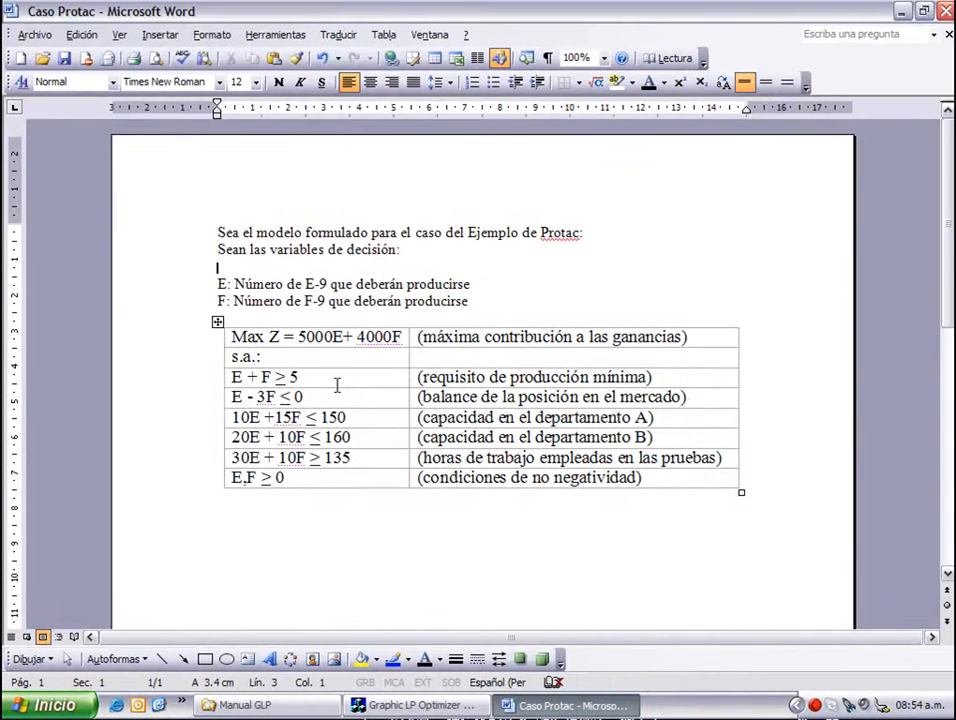
click(360, 341)
triple_click(330, 376)
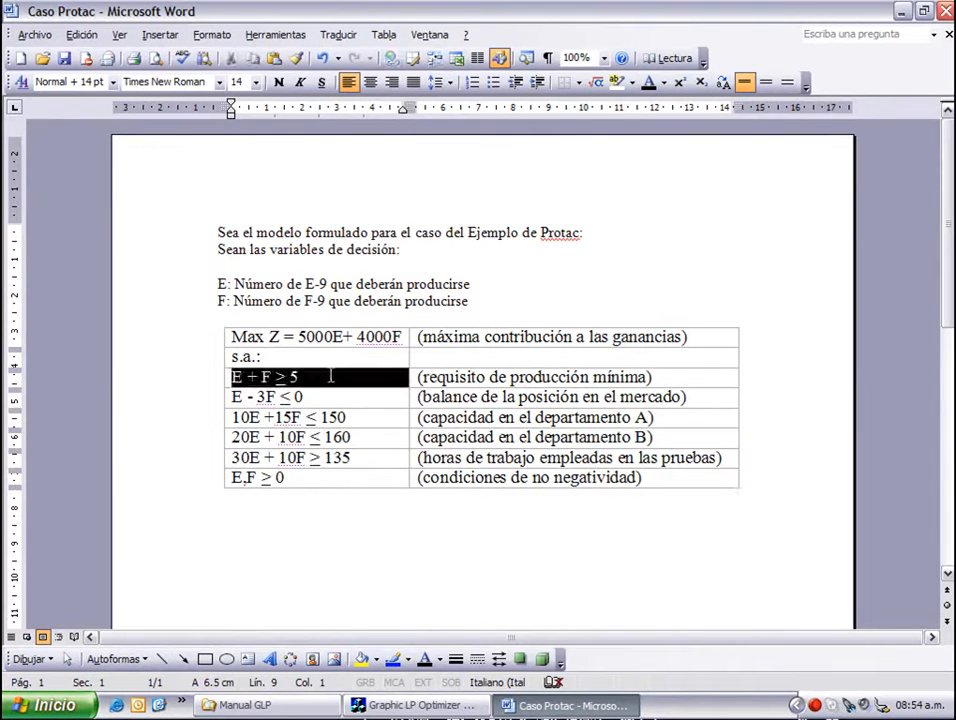
key(shift+Down)
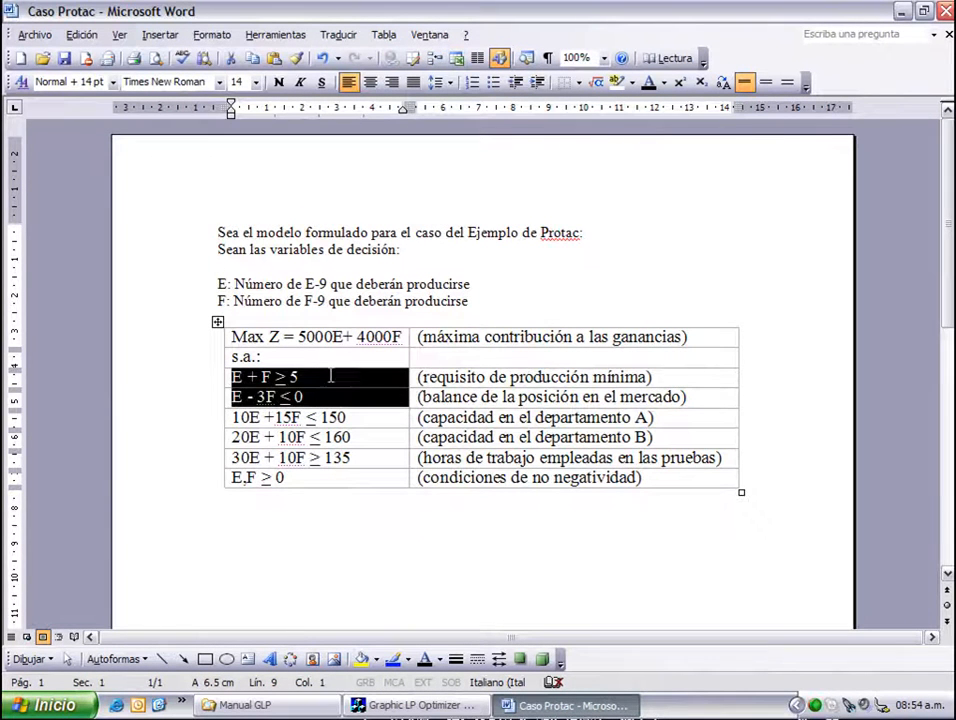
key(Down)
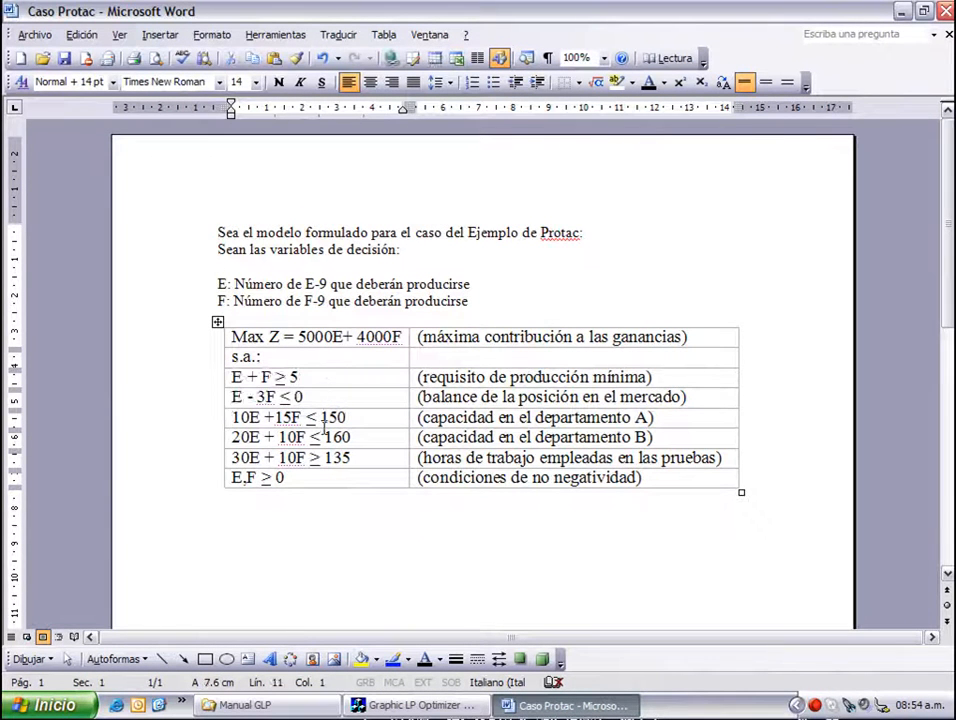
click(420, 705)
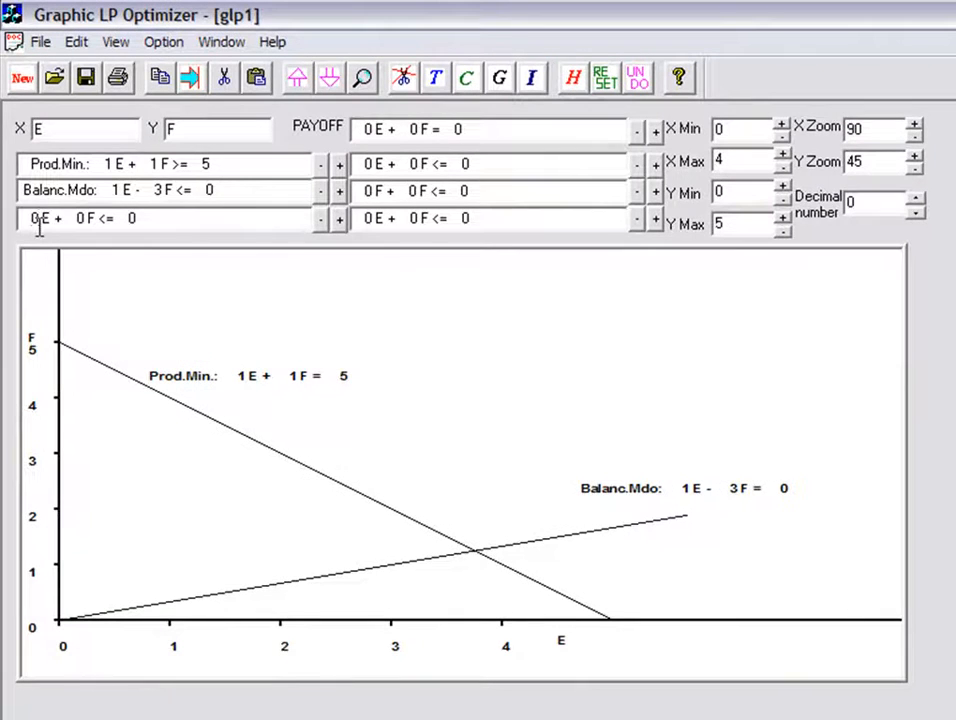
text(1)
key(Right)
key(Right)
text(15)
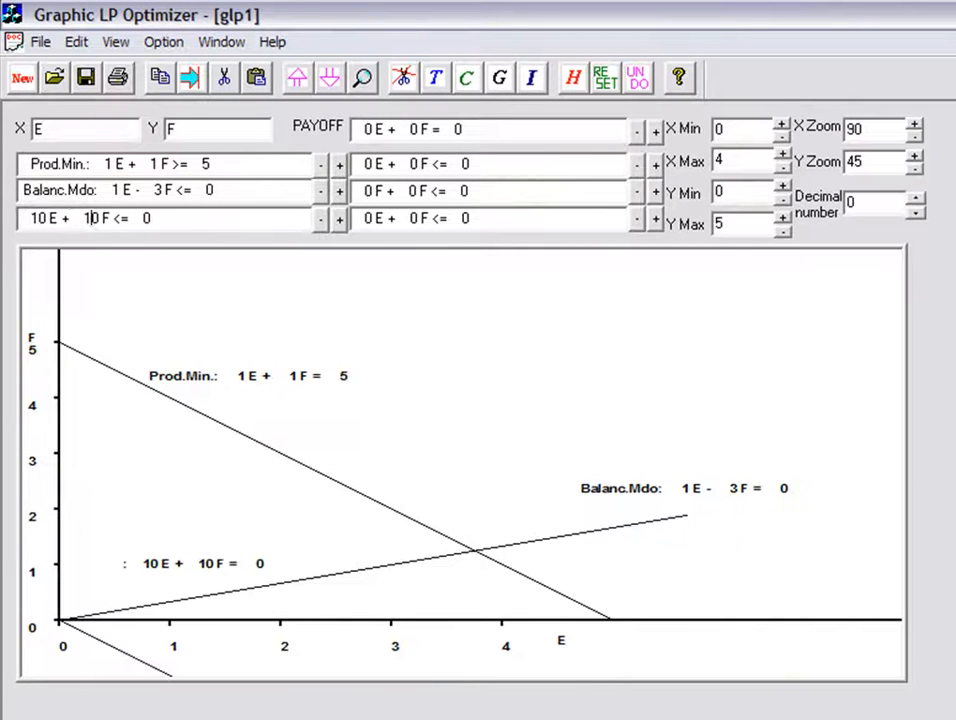
key(Delete)
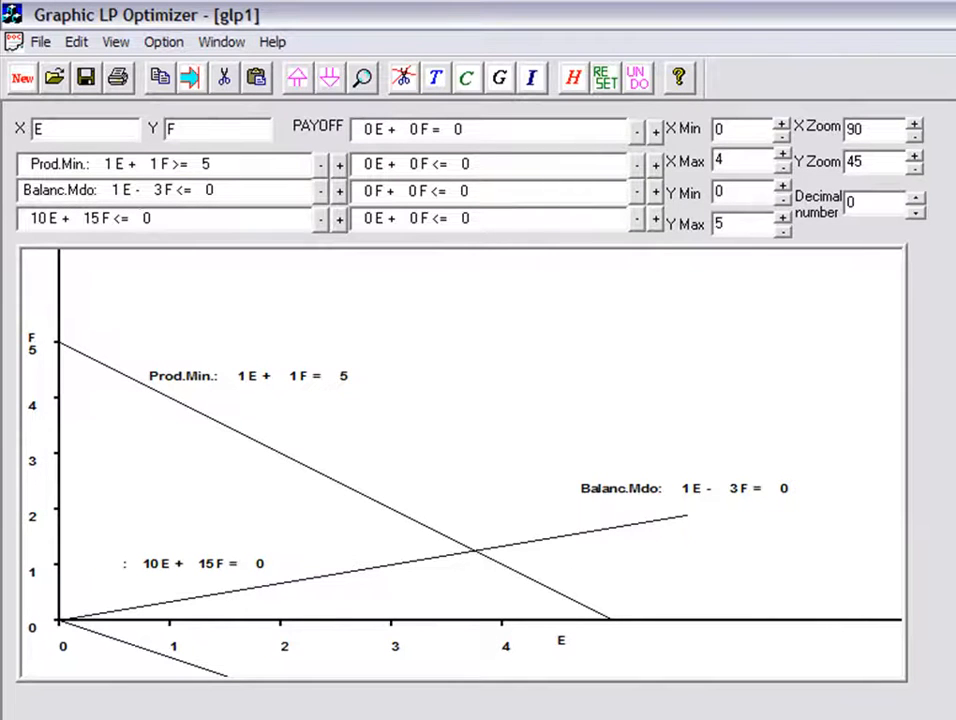
text(15)
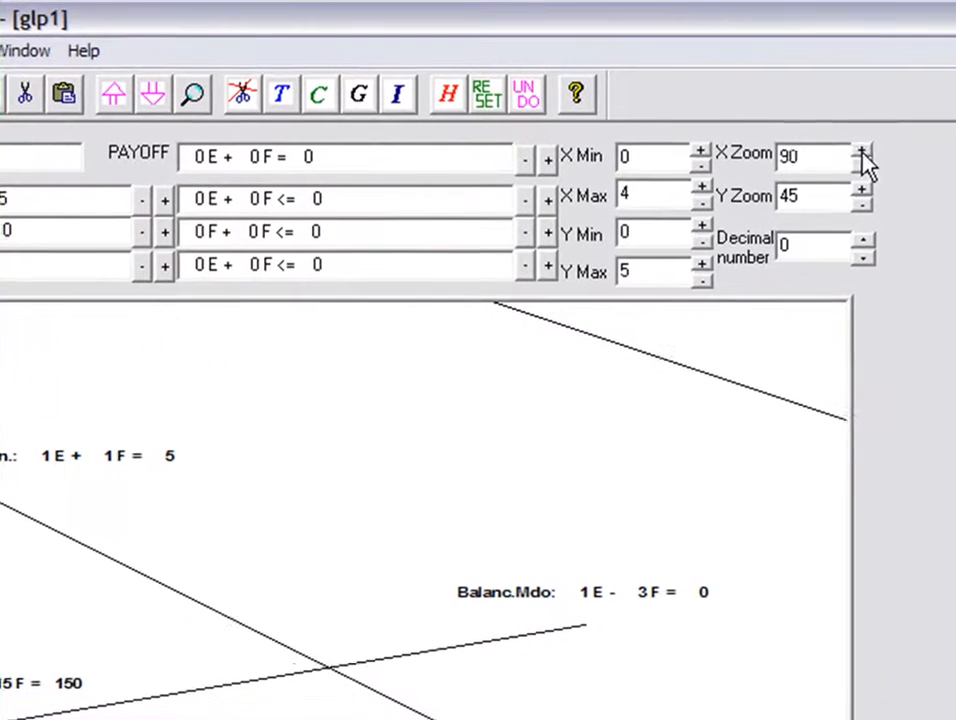
- Set X Zoom to 44 and Y Zoom to 26 so the third constraint's line fits in the graph
click(915, 126)
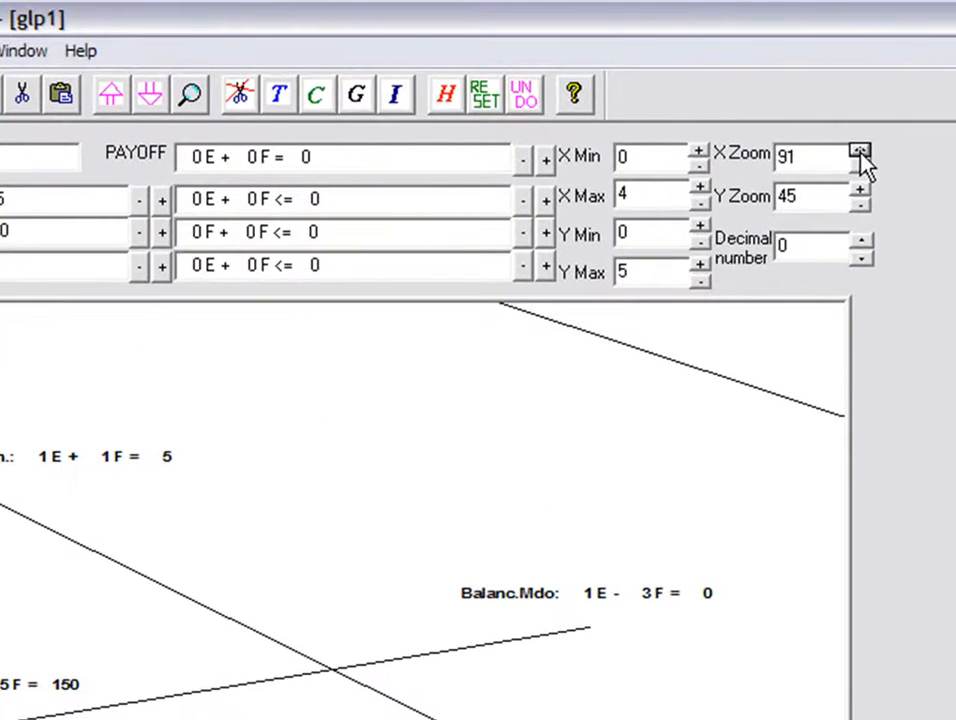
drag(860, 167, 860, 167)
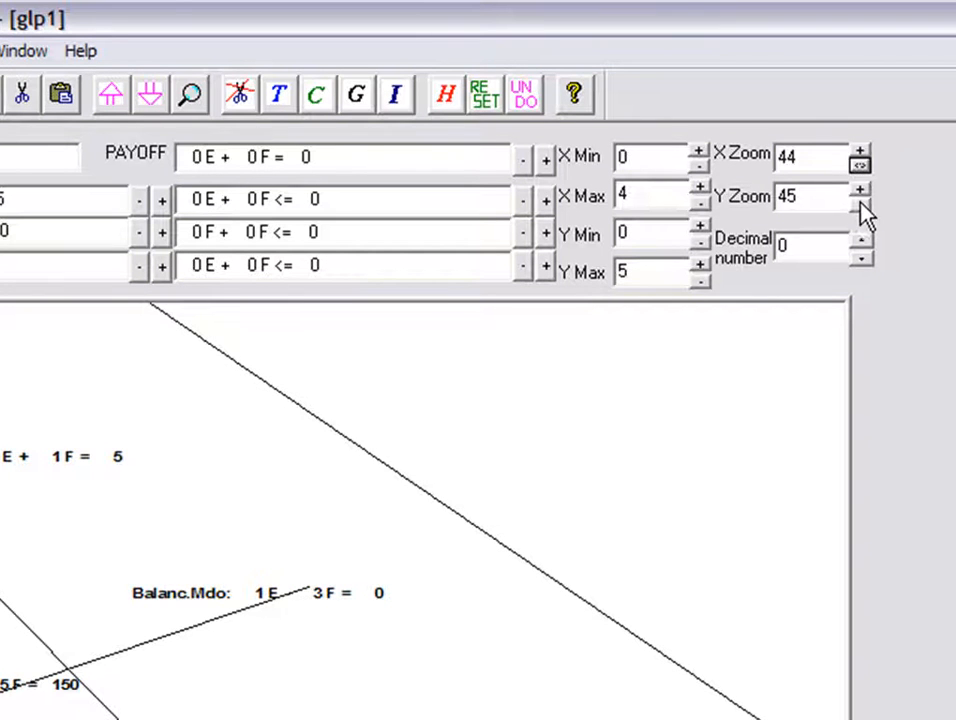
drag(862, 210, 862, 210)
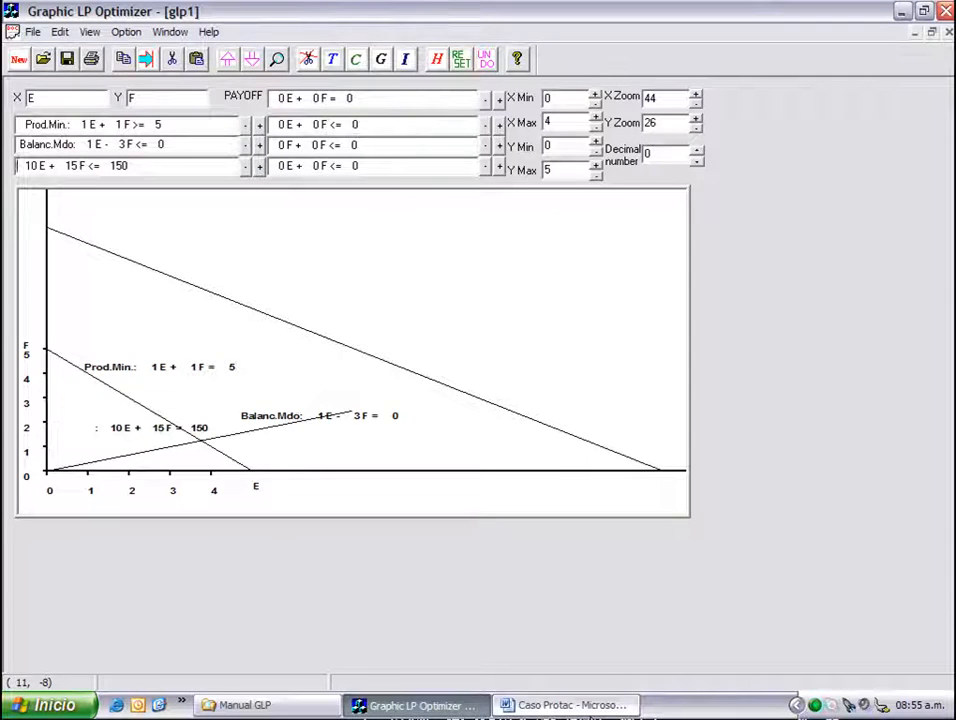
- Check the third restriction's description in the Word document and label the third constraint "Cap.Dpto A" in Graphic LP Optimizer
click(565, 705)
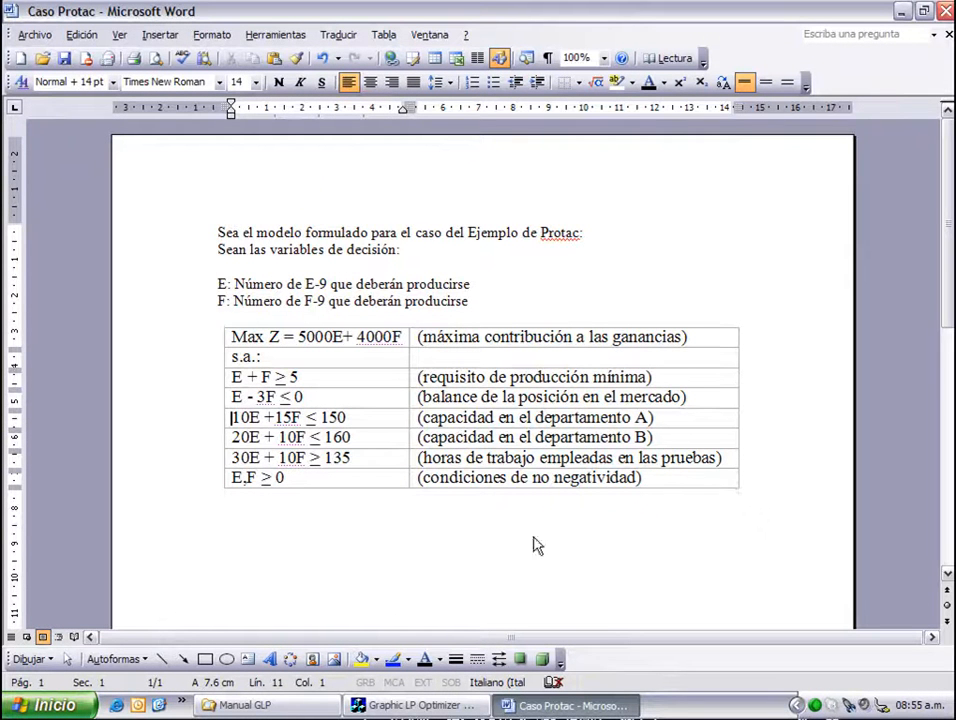
click(428, 708)
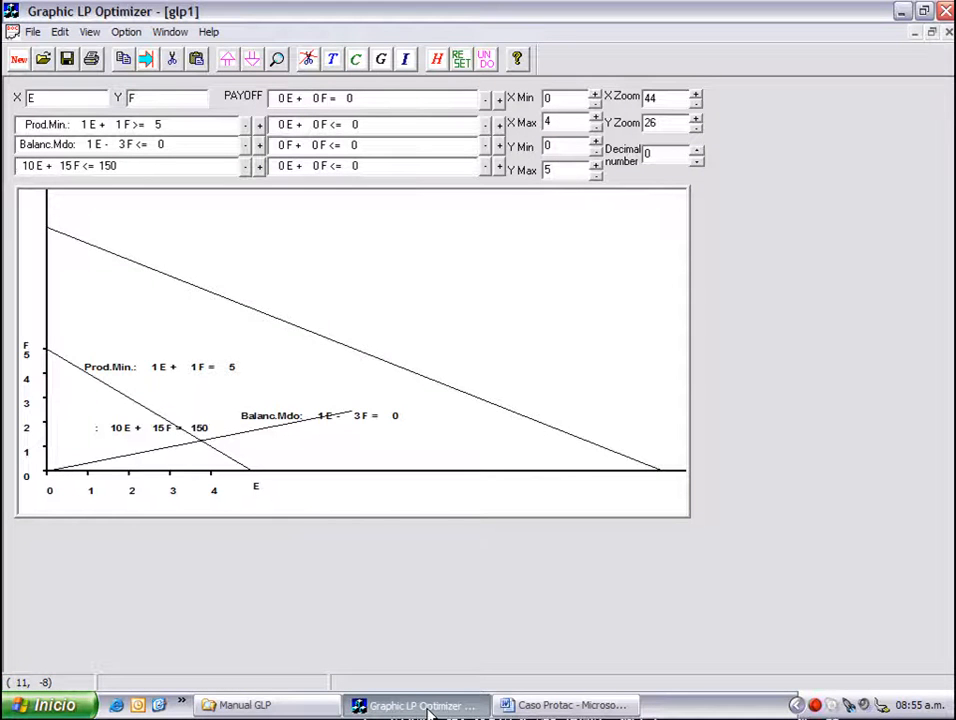
text(Cap )
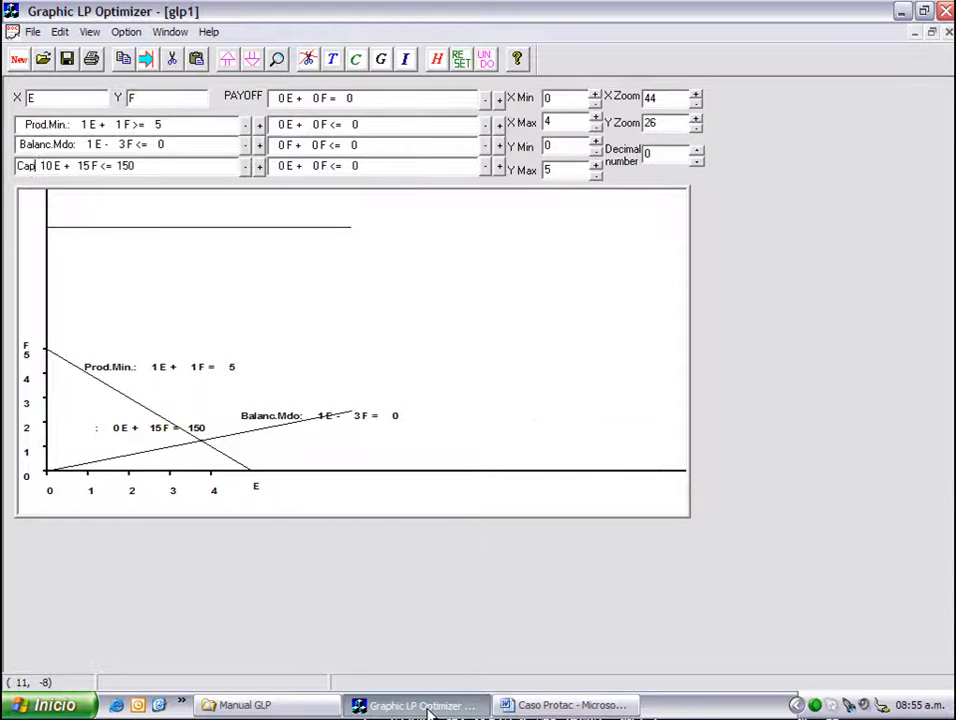
text(.)
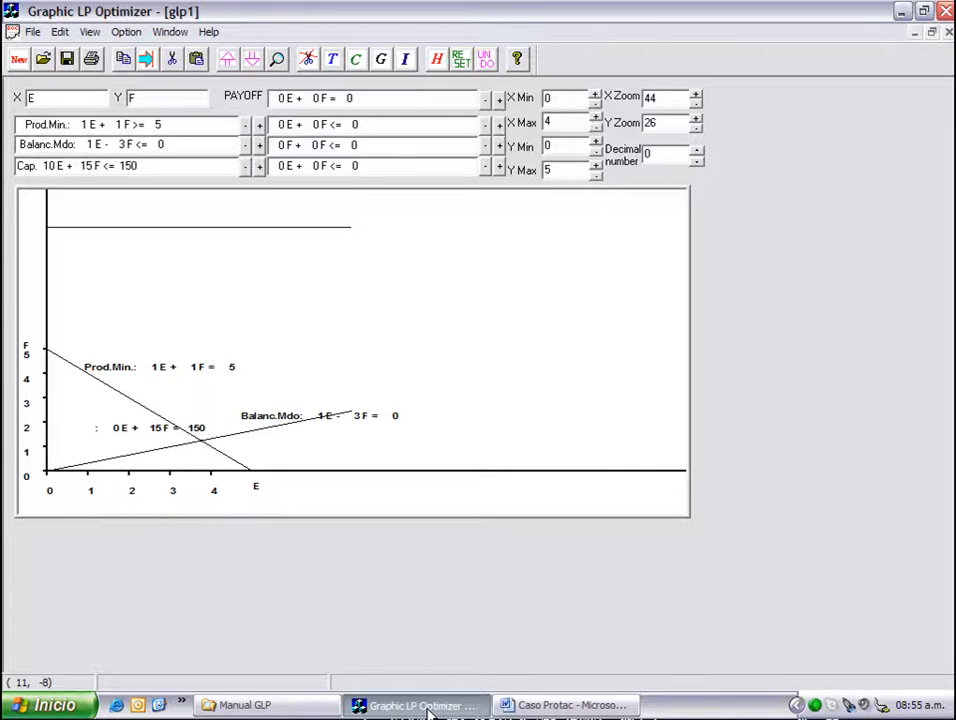
text(Dp)
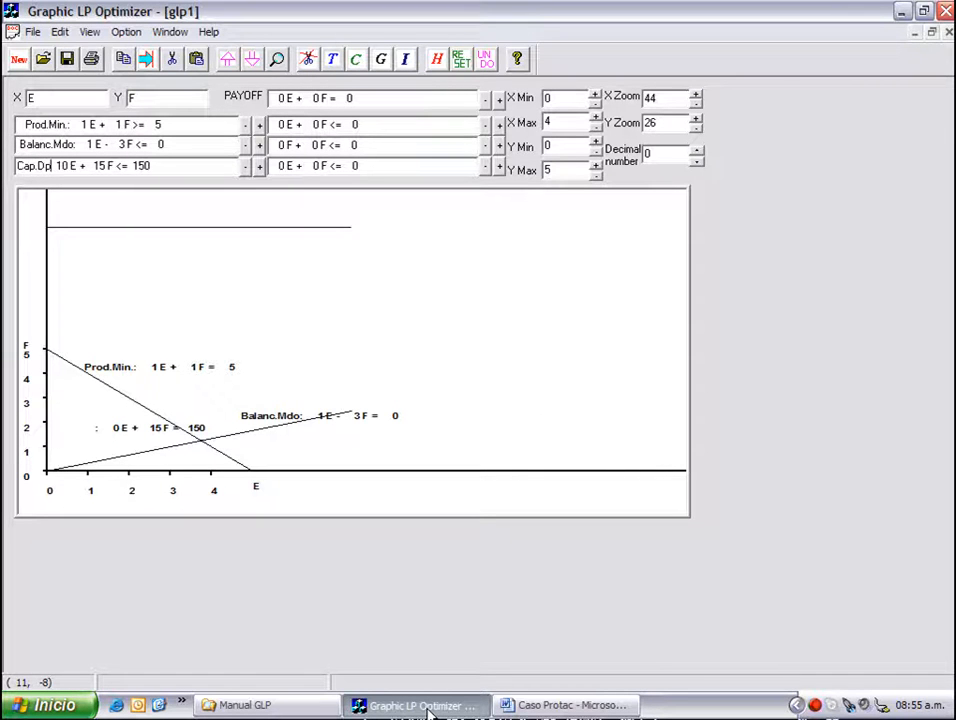
text(to A)
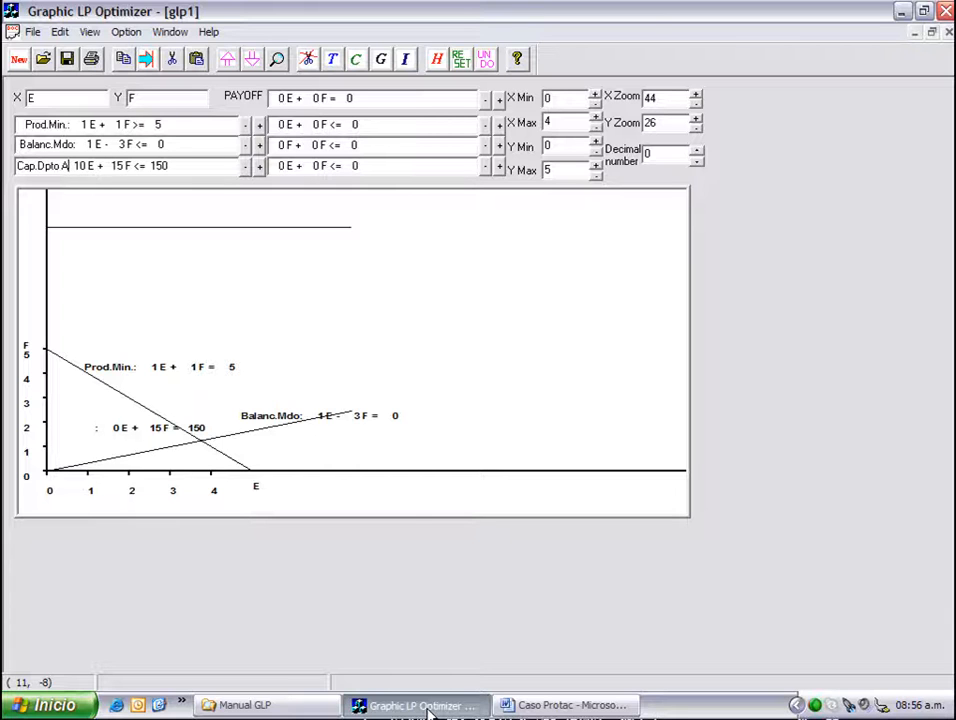
- Copy the third constraint's label in front of the fourth constraint and change it to "Cap.Dpto. B:"
key(Home)
key(shift+Right)
key(shift+Right)
key(shift+Right)
key(shift+Right)
key(shift+Right)
key(shift+Right)
key(shift+Right)
key(shift+Right)
key(shift+Right)
key(shift+Right)
key(ctrl+c)
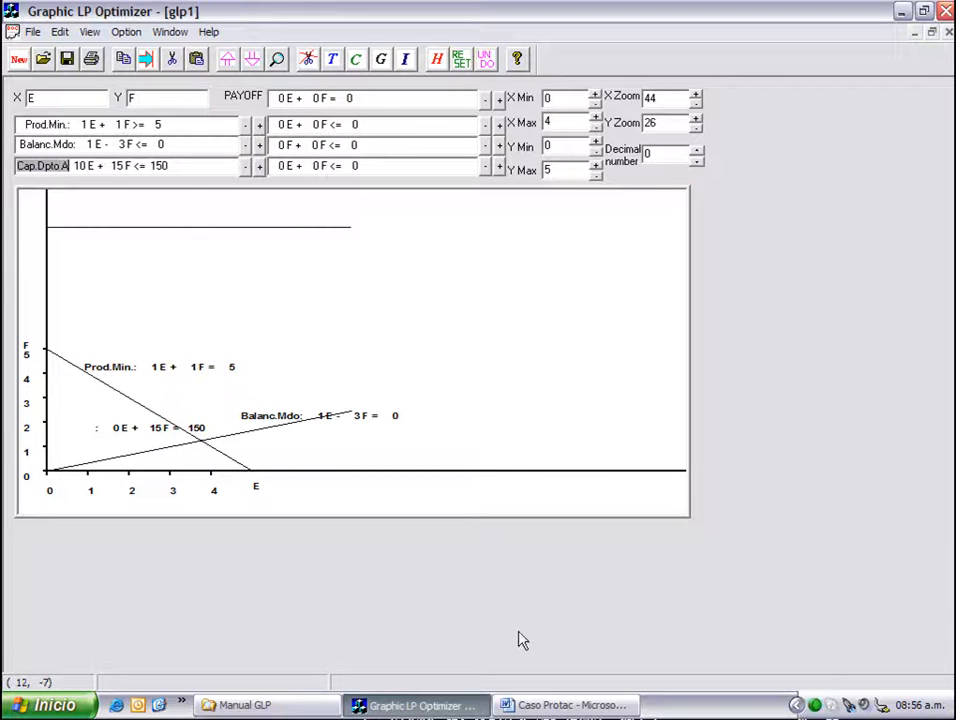
click(279, 124)
key(ctrl+v)
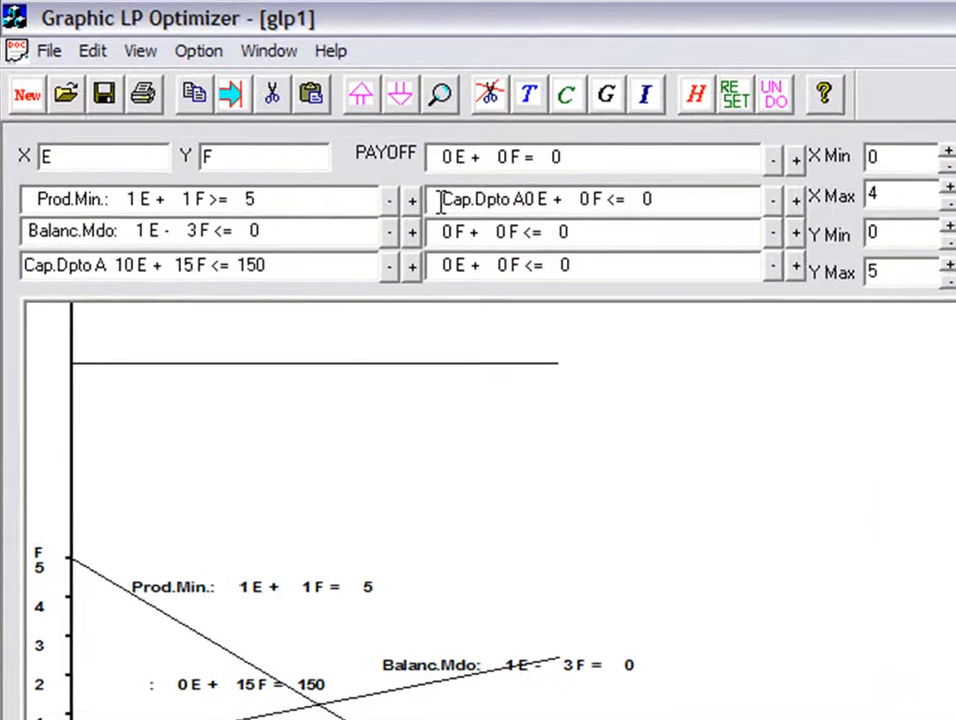
key(BackSpace)
text(B:)
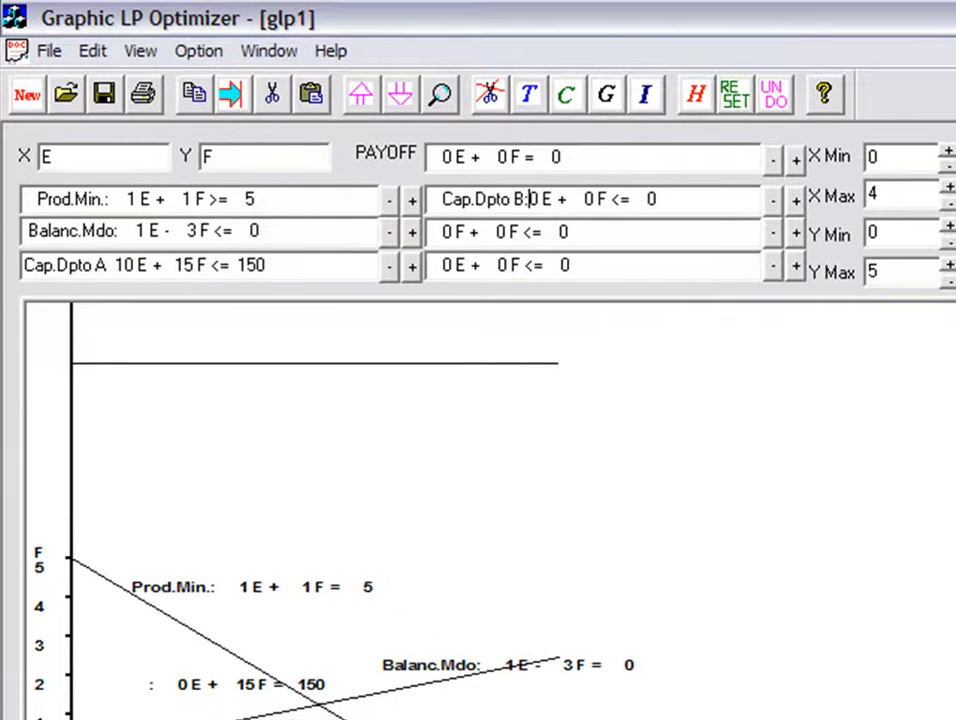
text(.)
key(Right)
key(Right)
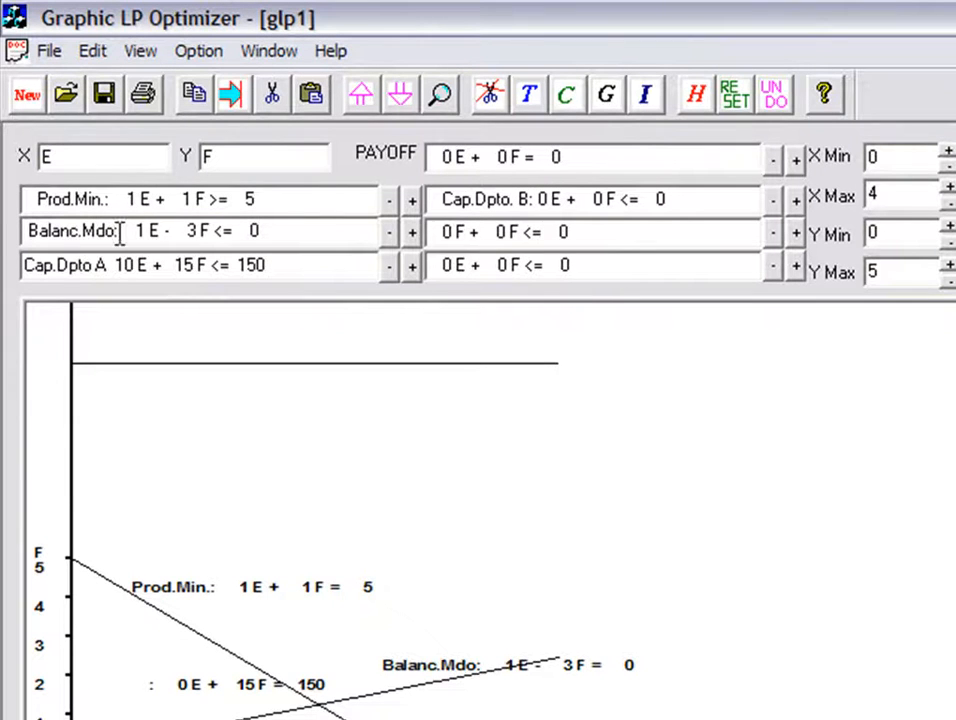
- Complete the third constraint's label as "Cap.Dpto A.:" and move its graph label beside the upper part of its line
click(107, 265)
text(.:)
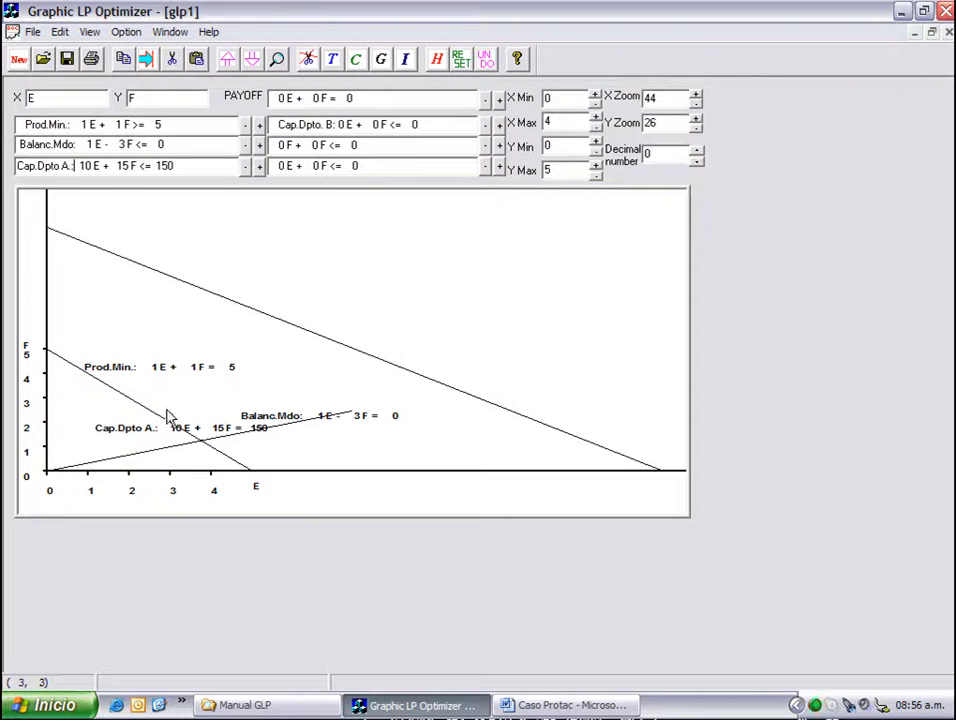
drag(150, 432, 137, 251)
- Consult the department B capacity restriction in the Word document and enter the fourth constraint as 20E + 10F <= 160 in Graphic LP Optimizer
click(341, 124)
click(545, 705)
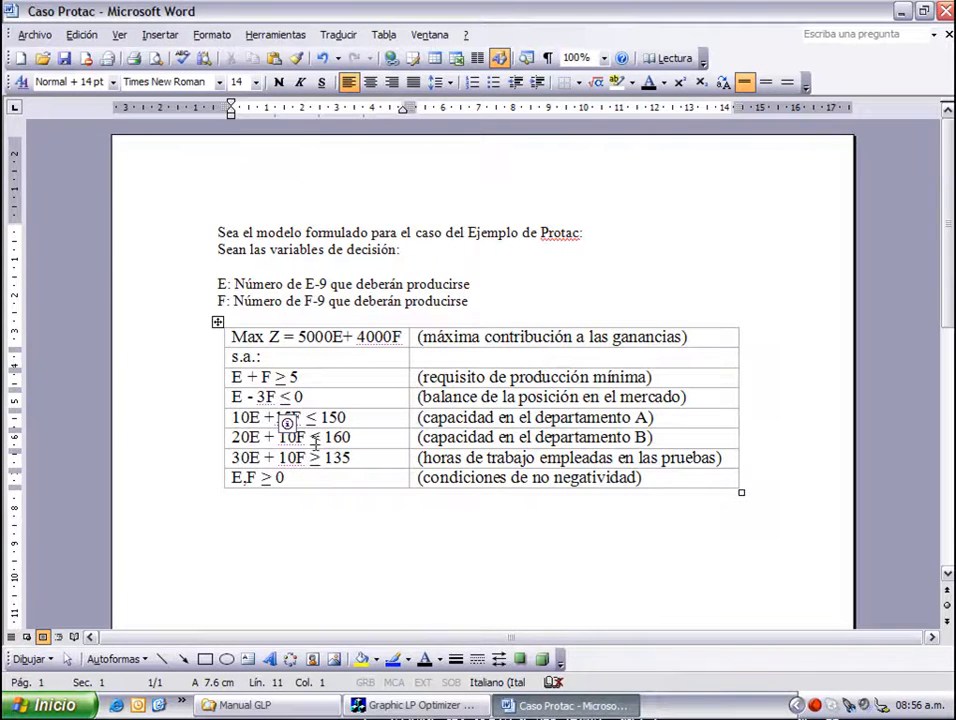
click(420, 705)
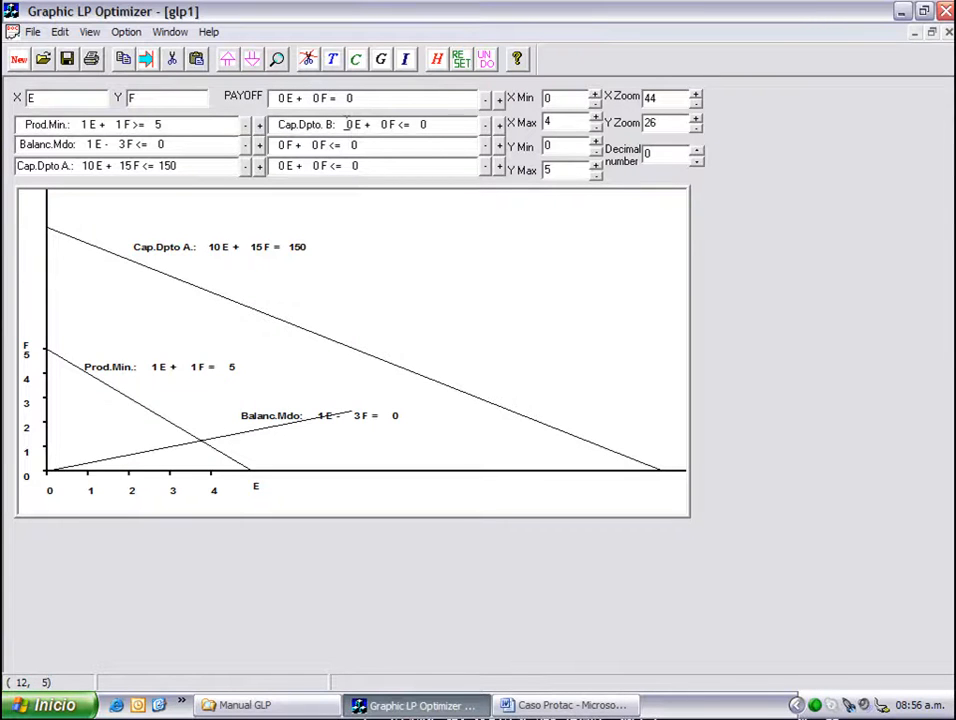
click(347, 124)
text(2)
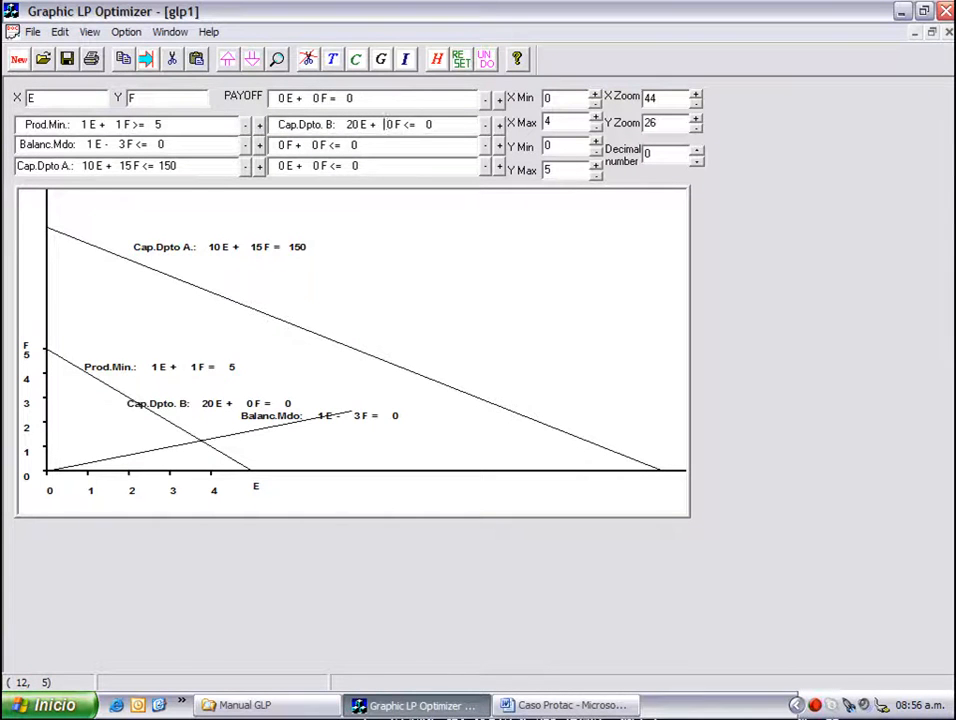
text(1)
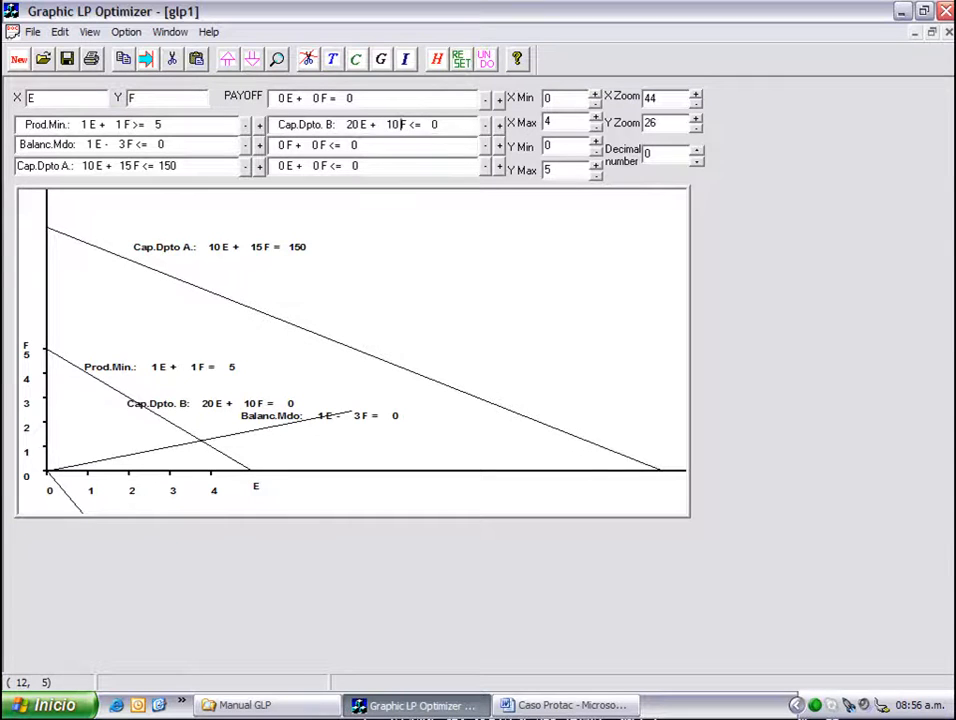
text(16)
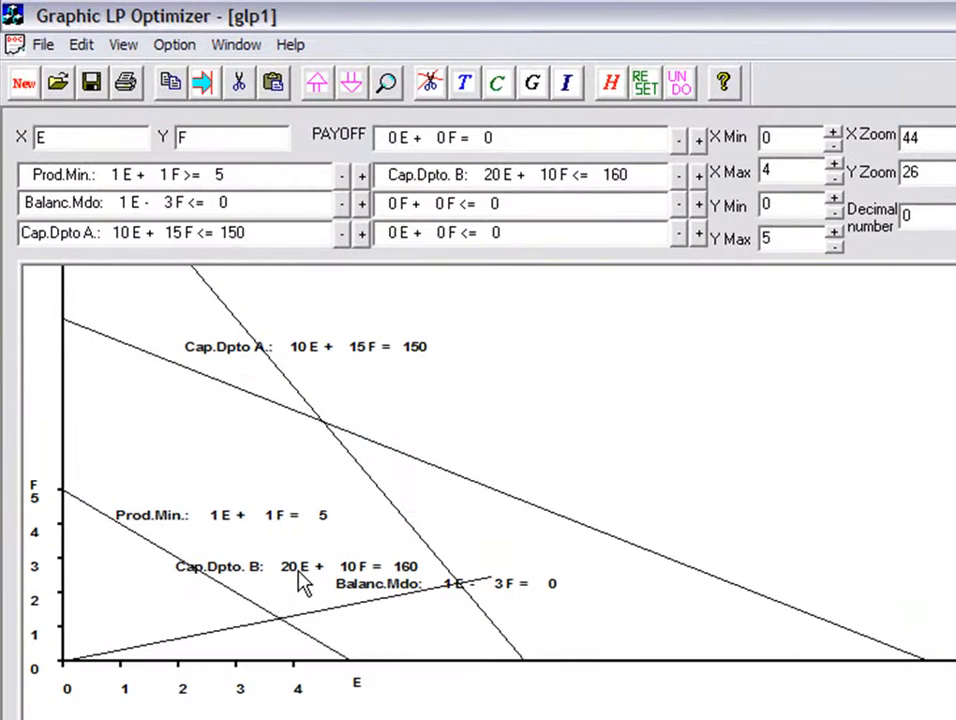
- Move the "Cap.Dpto A." graph label near the upper end of its line and the "Cap.Dpto. B" label beside the lower end of its line
drag(302, 583, 400, 520)
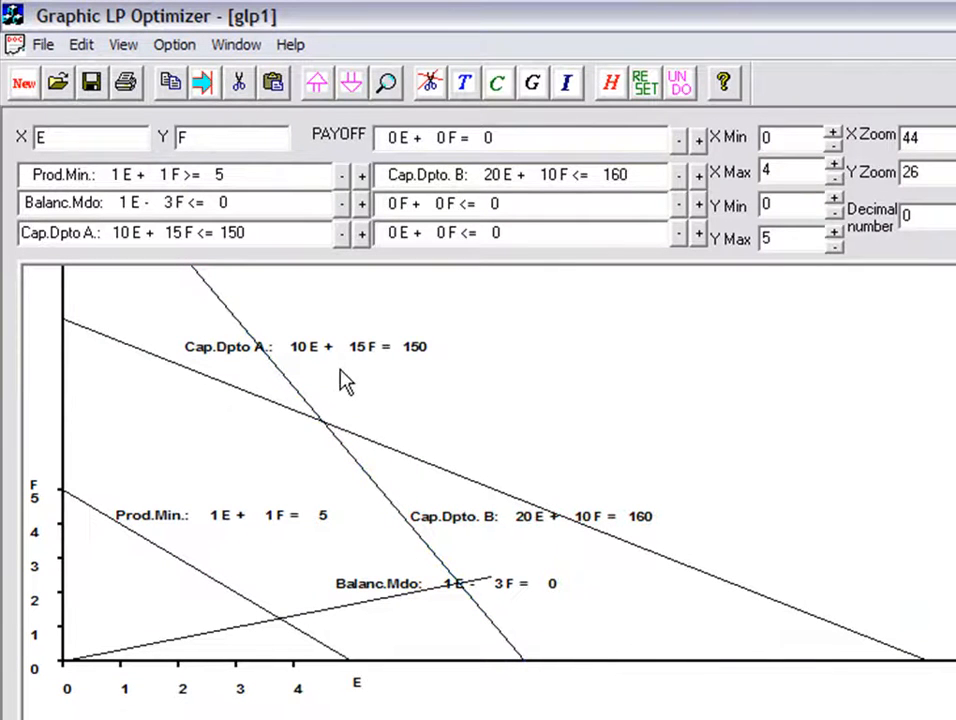
drag(338, 366, 31, 312)
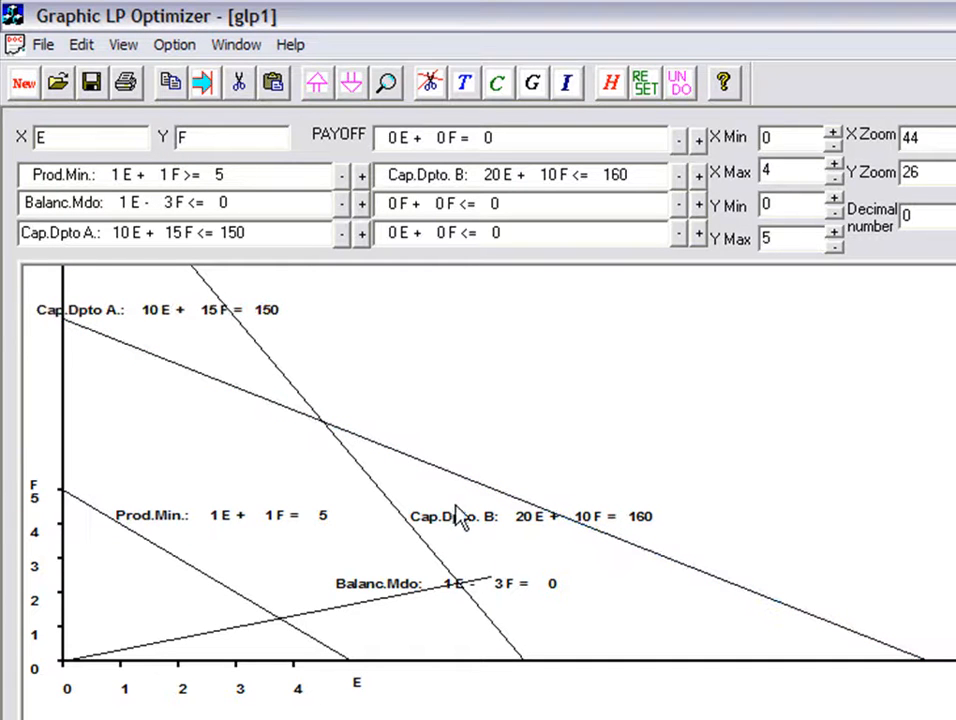
drag(468, 524, 487, 548)
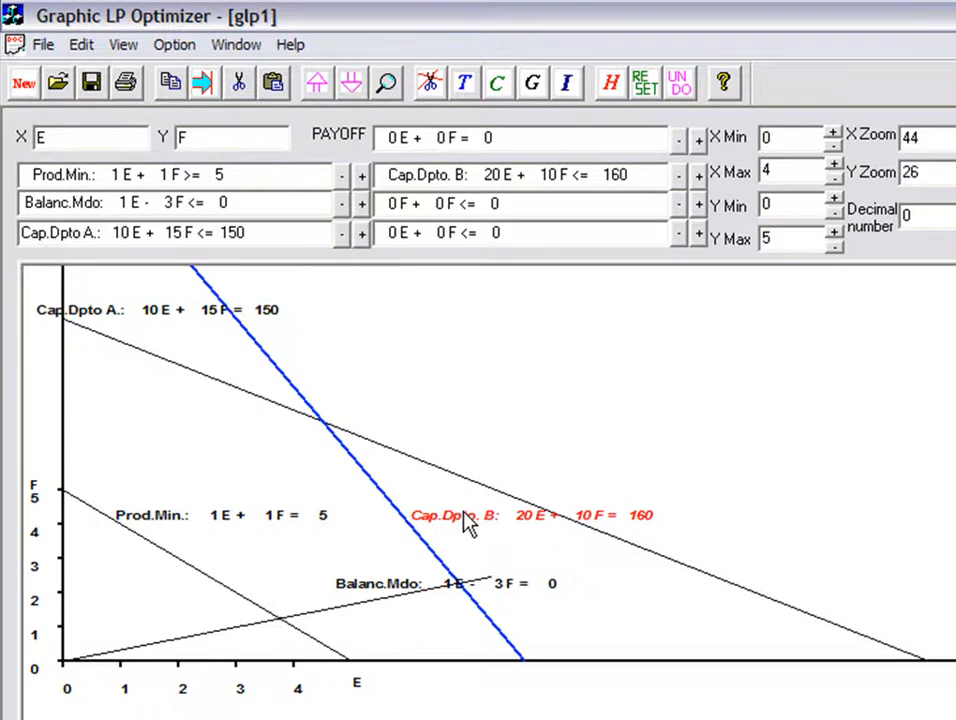
drag(548, 213, 565, 308)
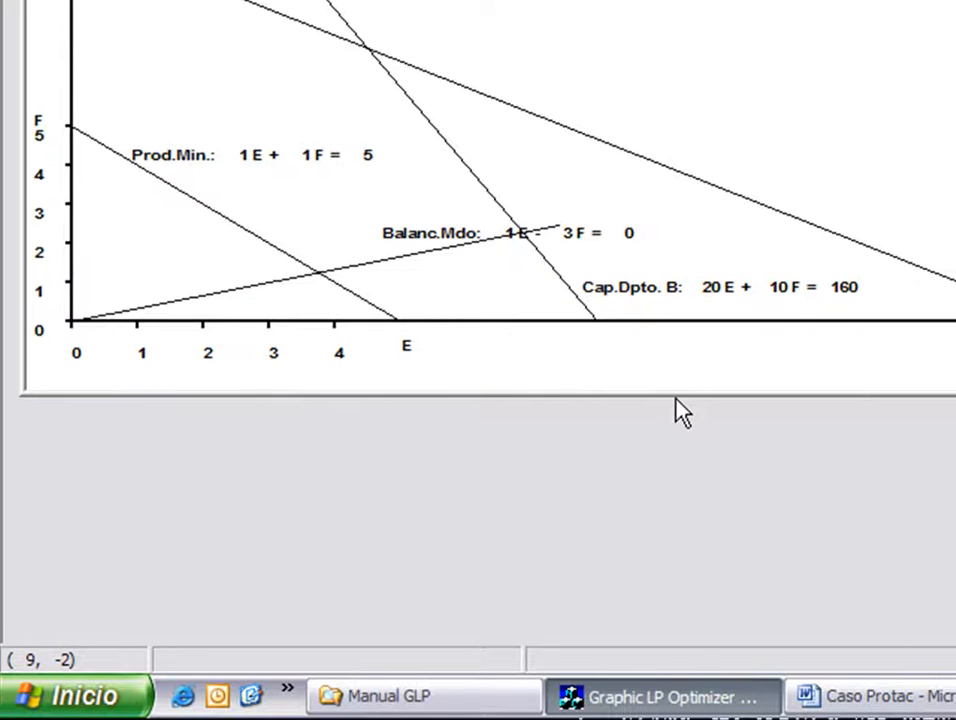
- Switch to the Word document and highlight the five restrictions from E + F ≥ 5 to 30E + 10F ≥ 135 for review
click(850, 705)
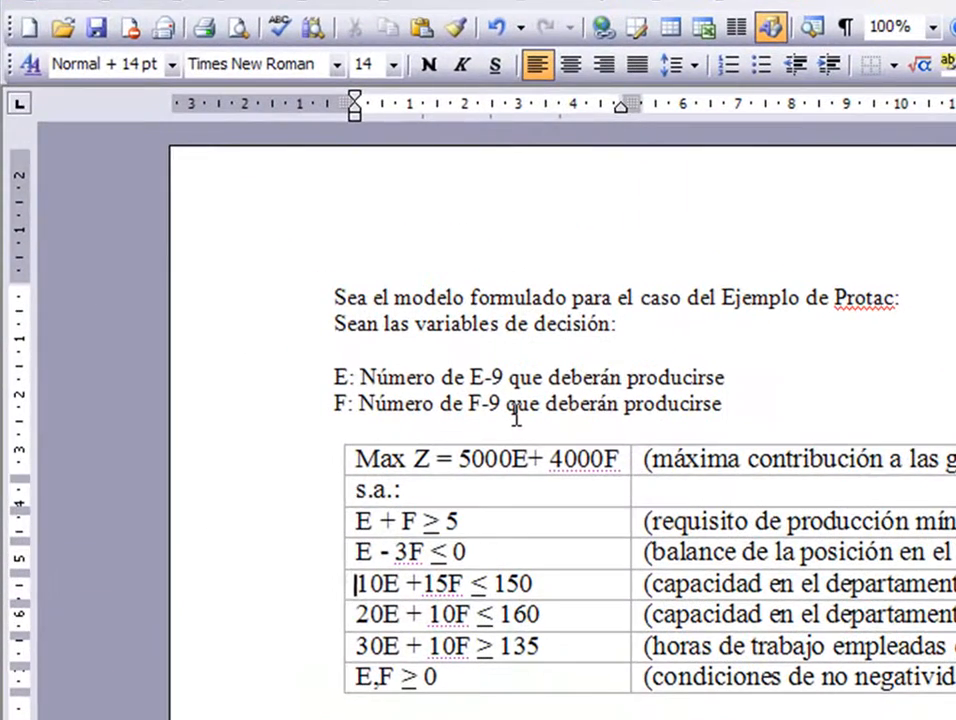
key(Up)
key(Up)
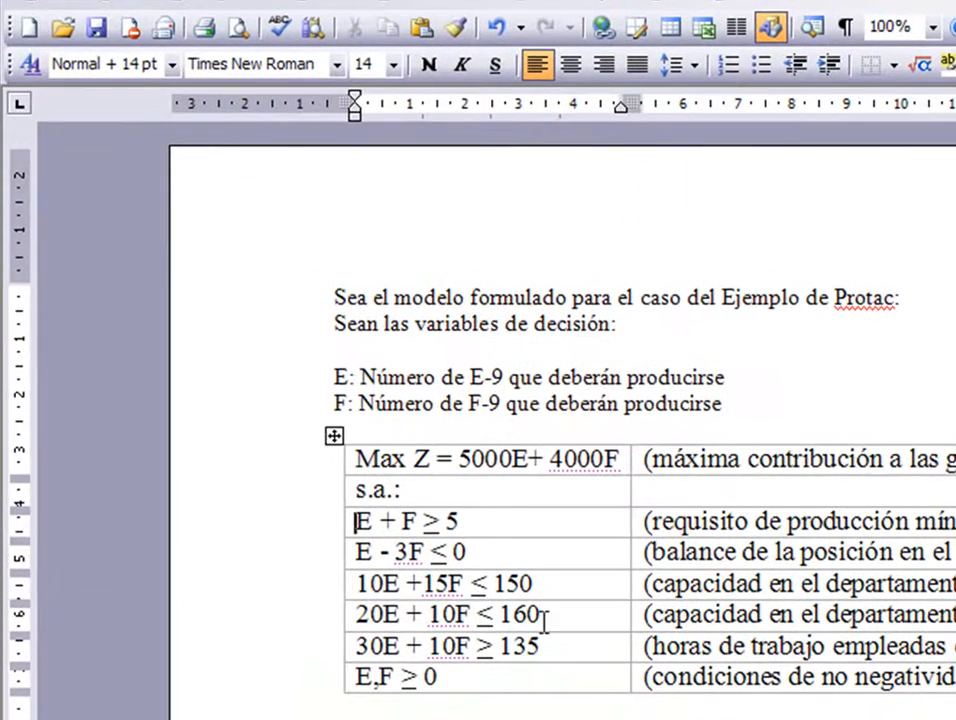
key(shift+Down)
key(shift+Down)
key(shift+Down)
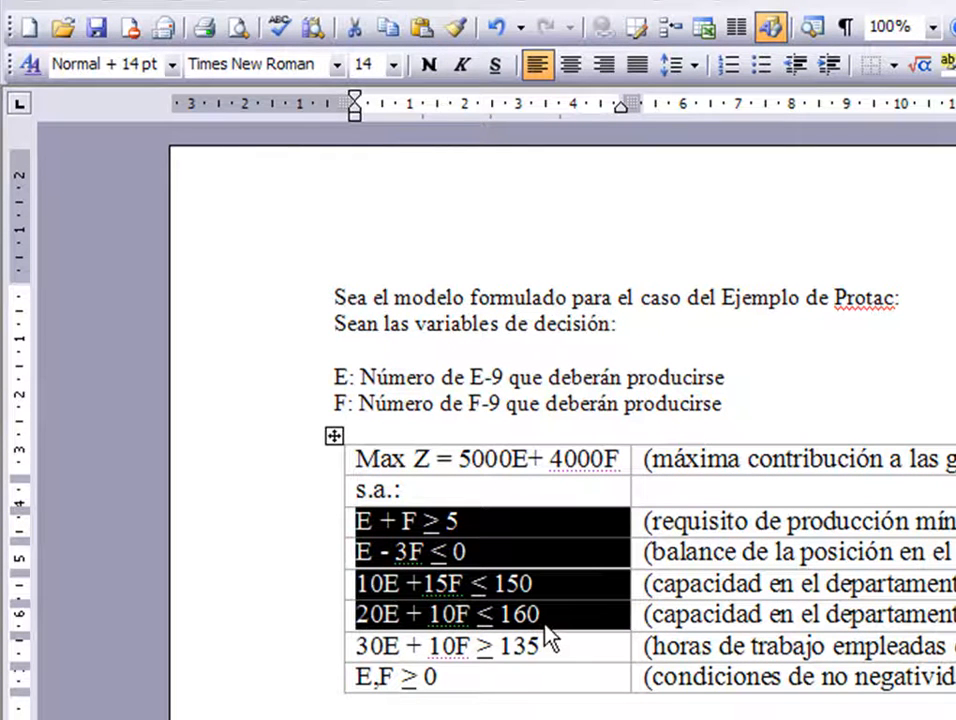
key(shift+Down)
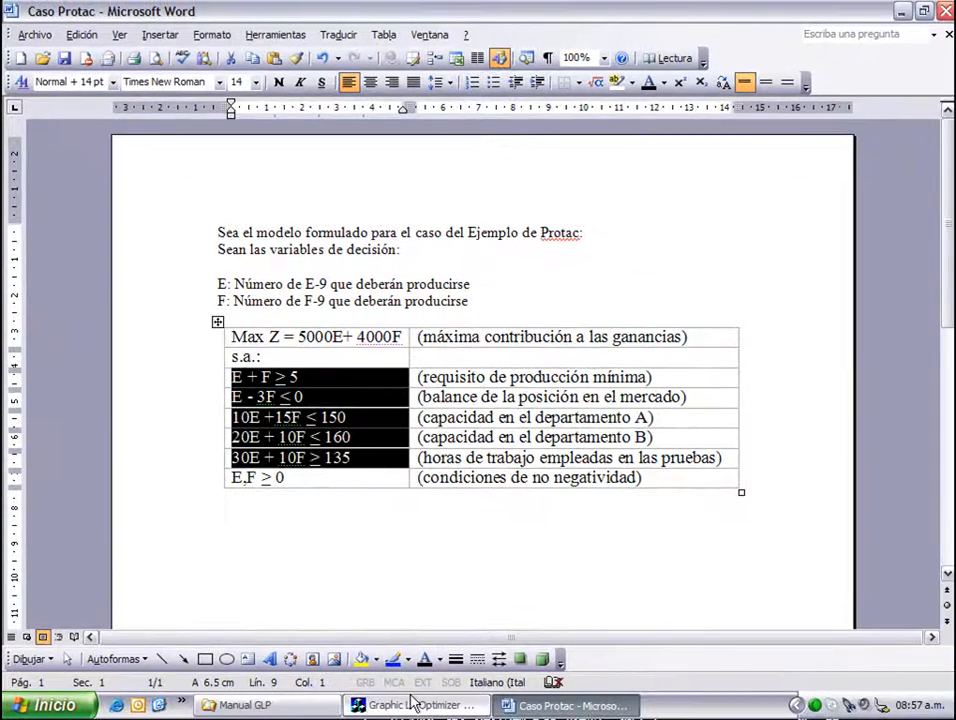
- Return to Graphic LP Optimizer and set the fifth constraint's second term to 10F, its sign to >= and its right-hand side to 135
click(415, 705)
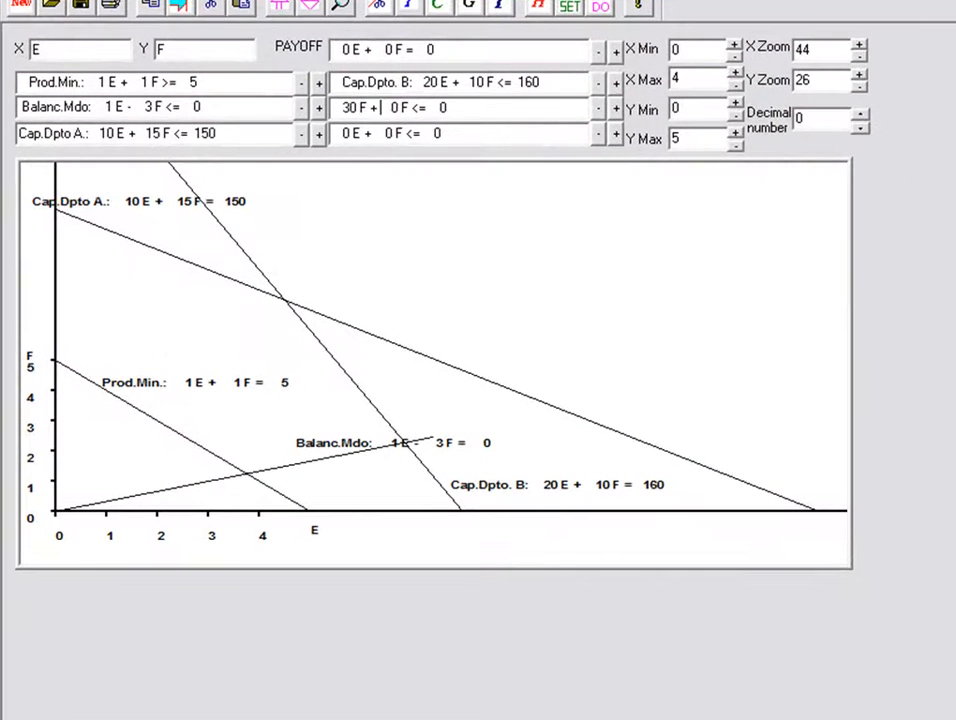
click(391, 107)
text(1)
click(419, 107)
key(BackSpace)
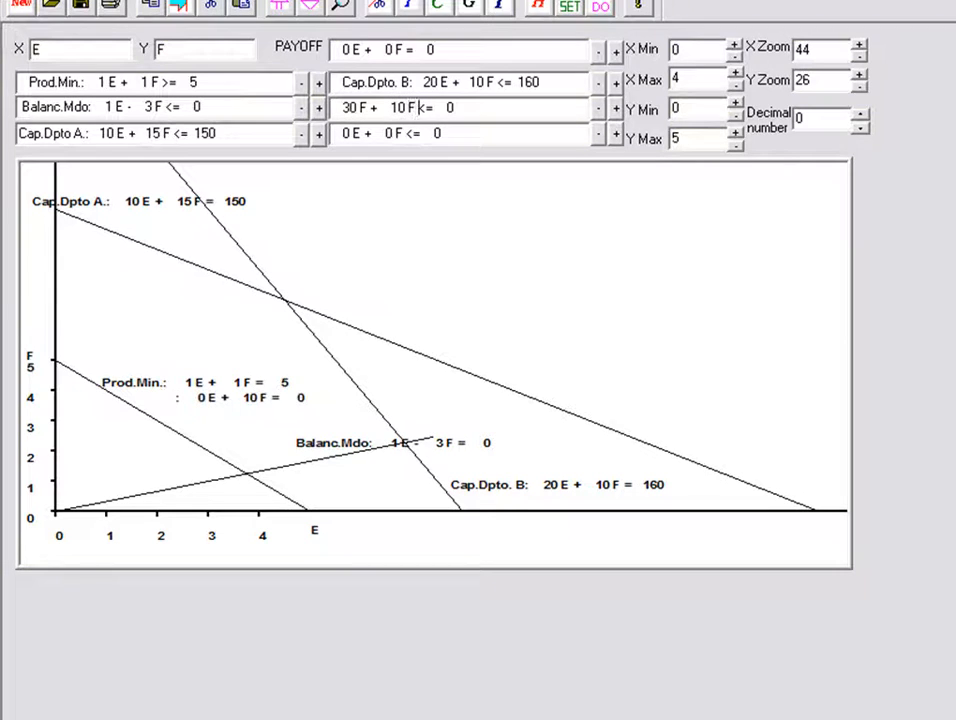
text(<)
key(BackSpace)
text(>)
key(Right)
key(Right)
text(1)
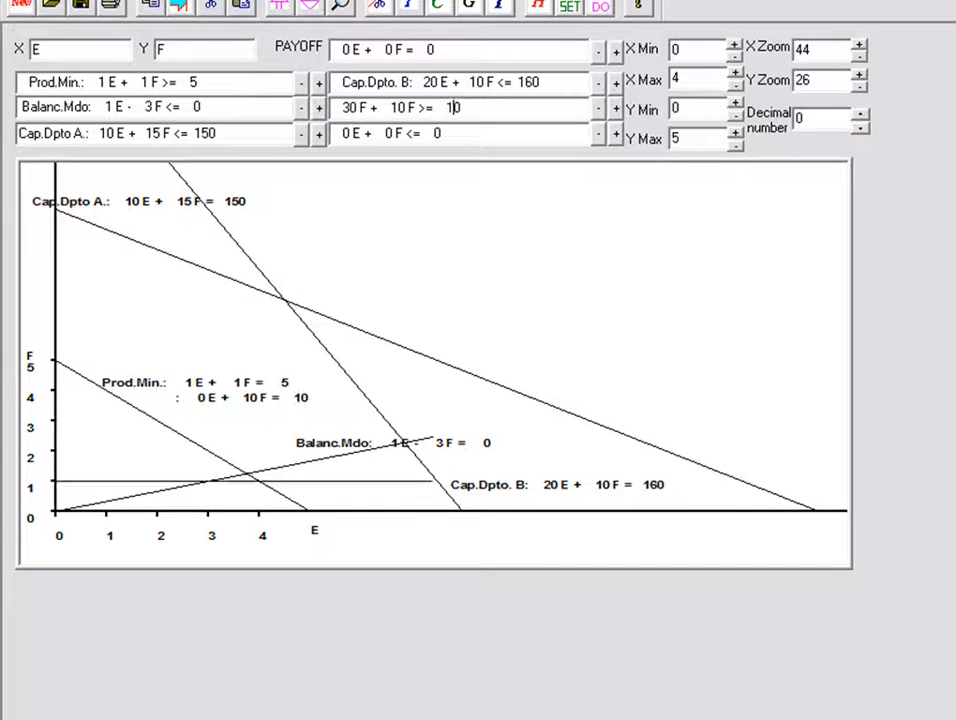
text(35)
key(Delete)
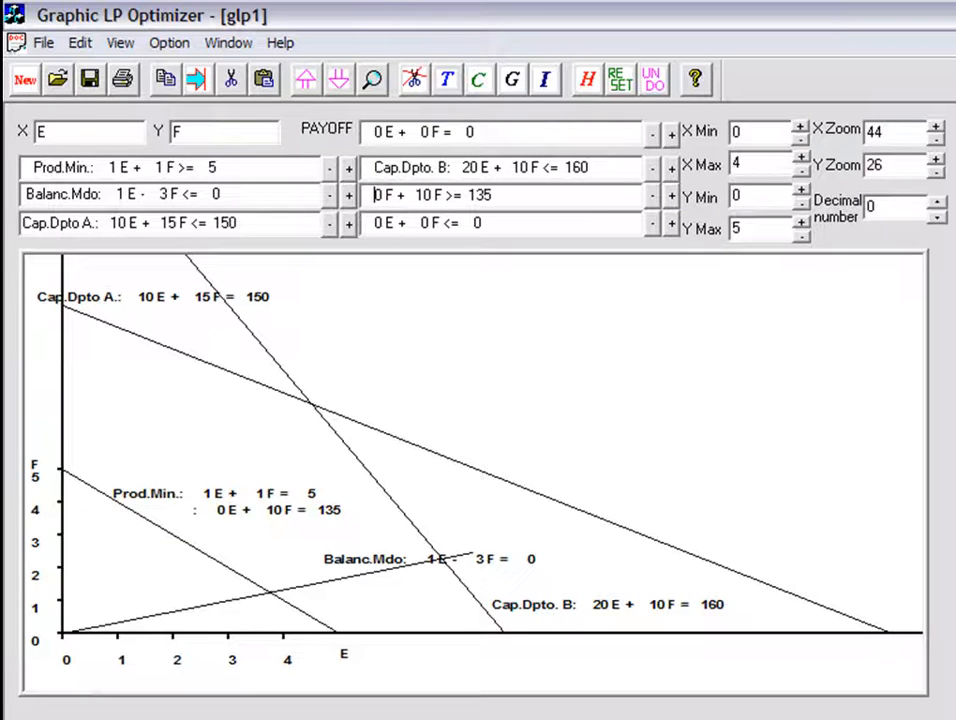
- Re-enter the fifth constraint's first coefficient as 30 and change that term's variable to E
text(3)
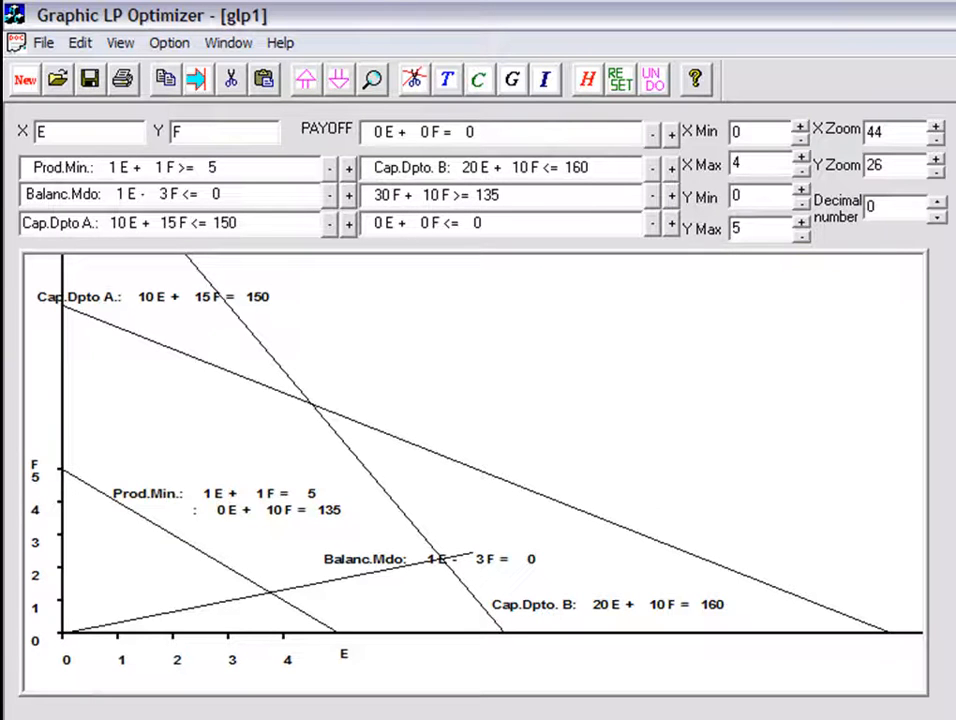
key(BackSpace)
text(E)
key(Right)
key(Right)
key(Right)
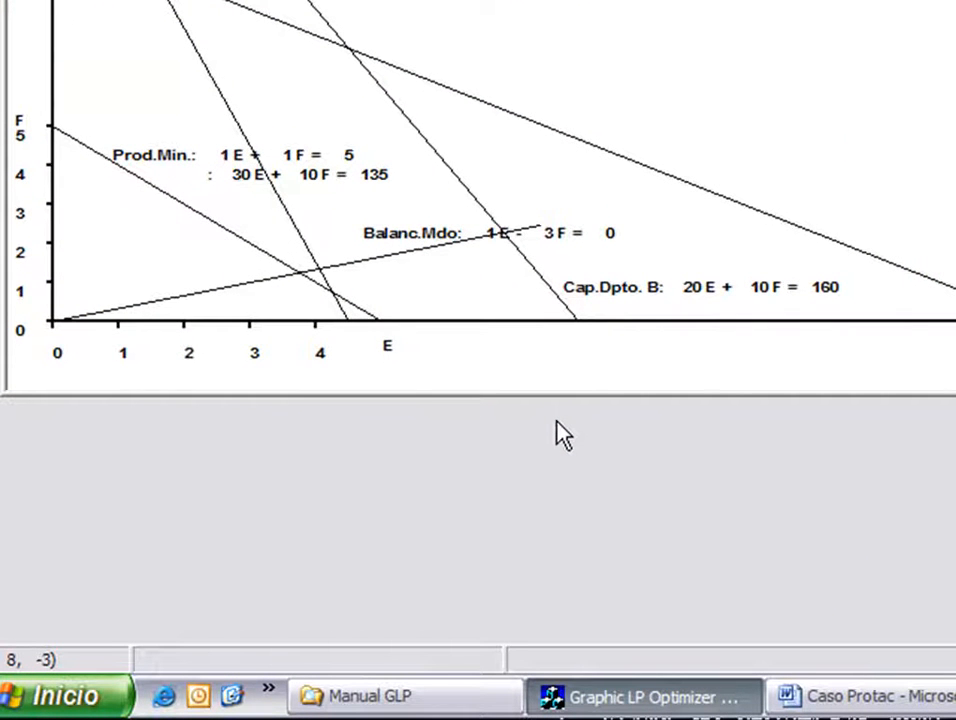
- Check the fifth restriction's description in the Word document and label the fifth constraint "Pruebas:" in Graphic LP Optimizer
click(862, 700)
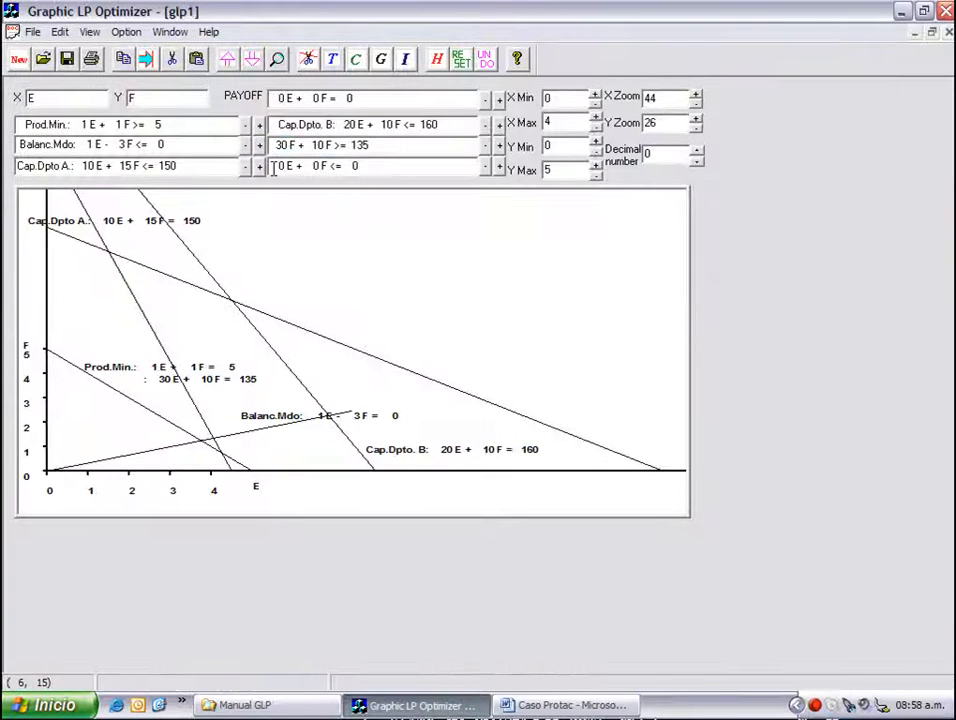
click(271, 145)
text(Prue)
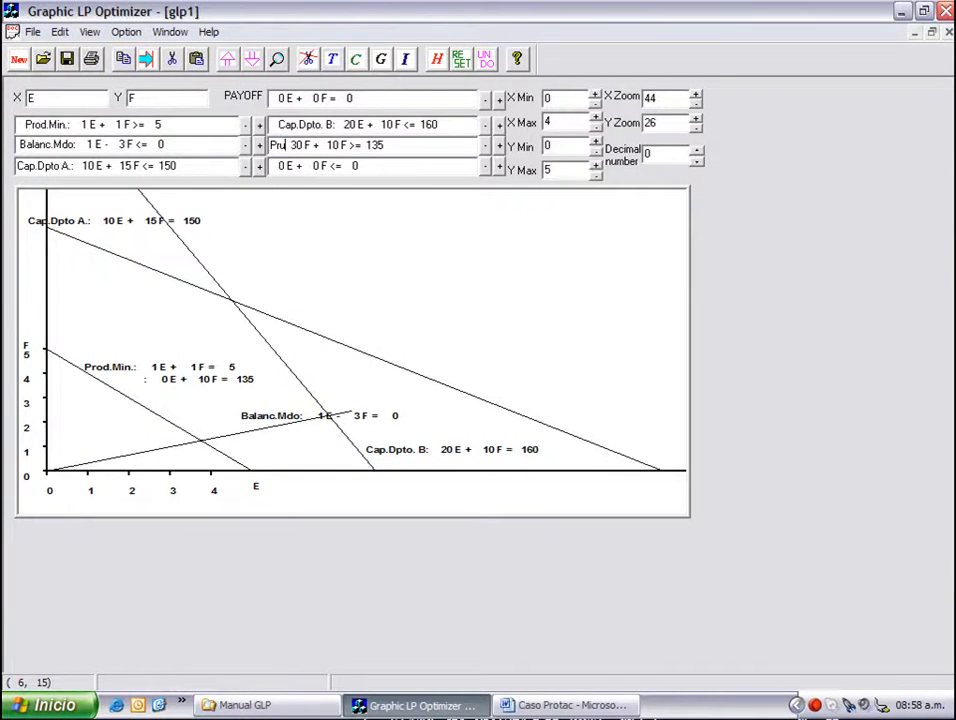
text(bas)
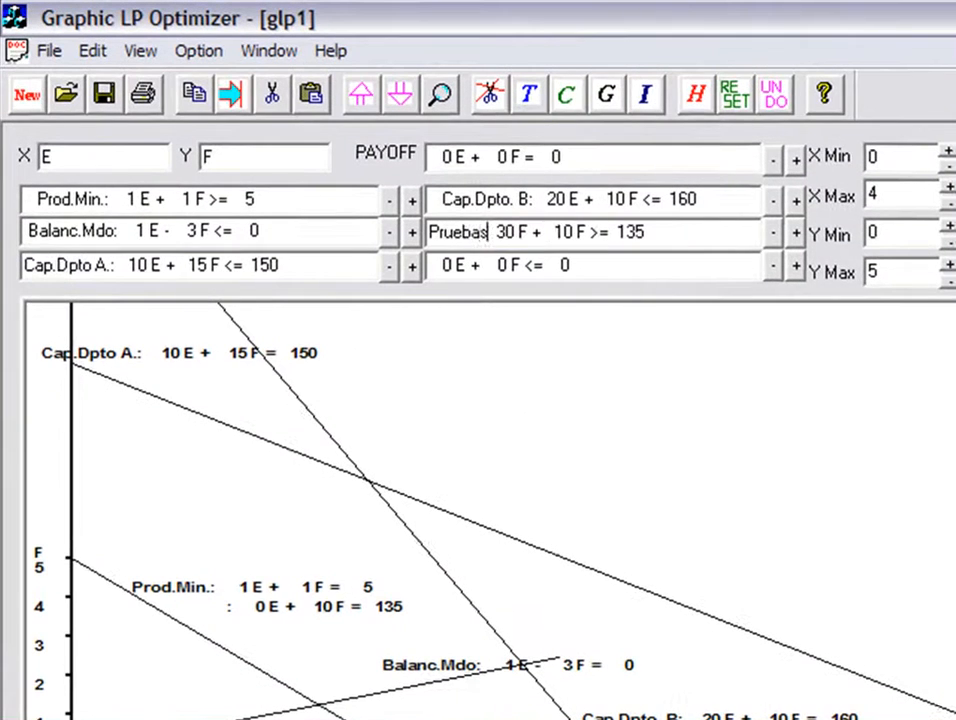
text(:)
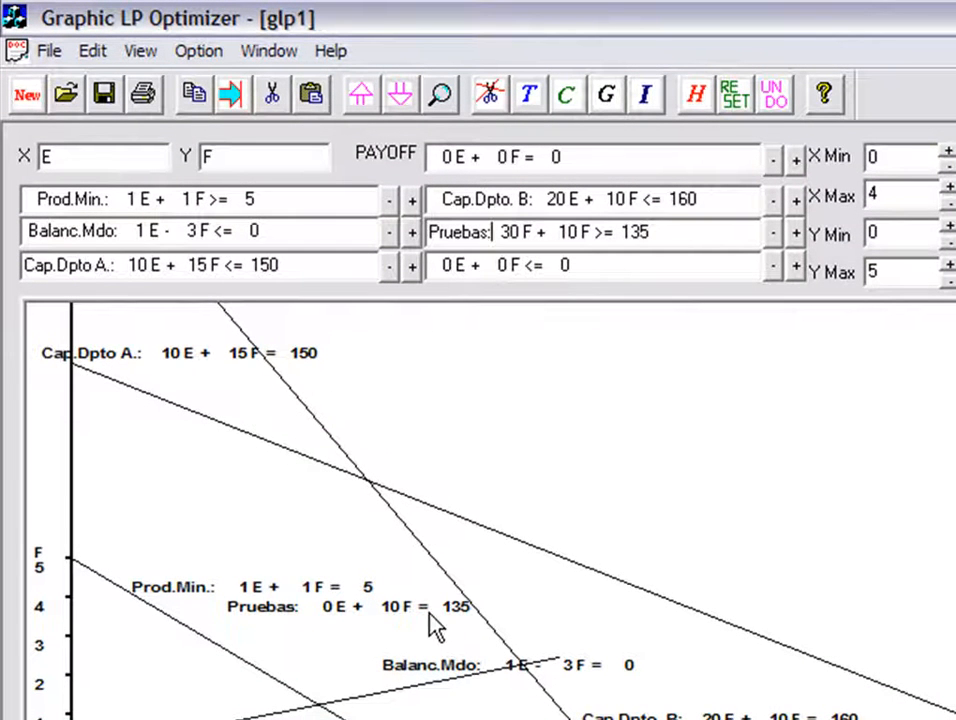
- Correct the fifth constraint's first term to 30E and move its graph label across the vertical axis, above the "Prod.Min." label
drag(435, 625, 252, 483)
key(Right)
key(Right)
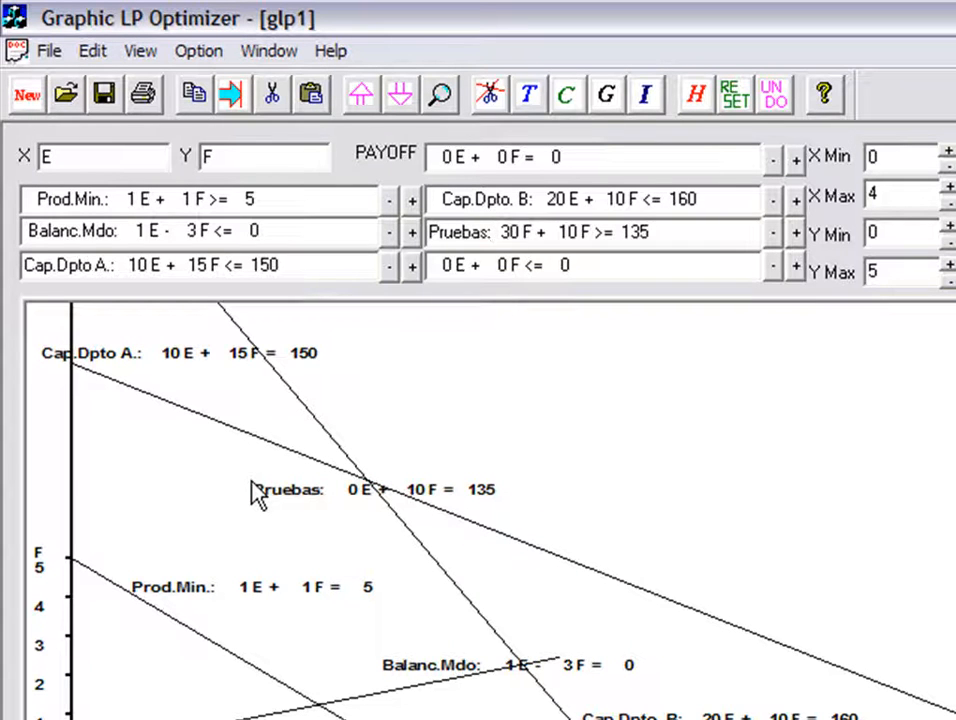
text(E)
key(Delete)
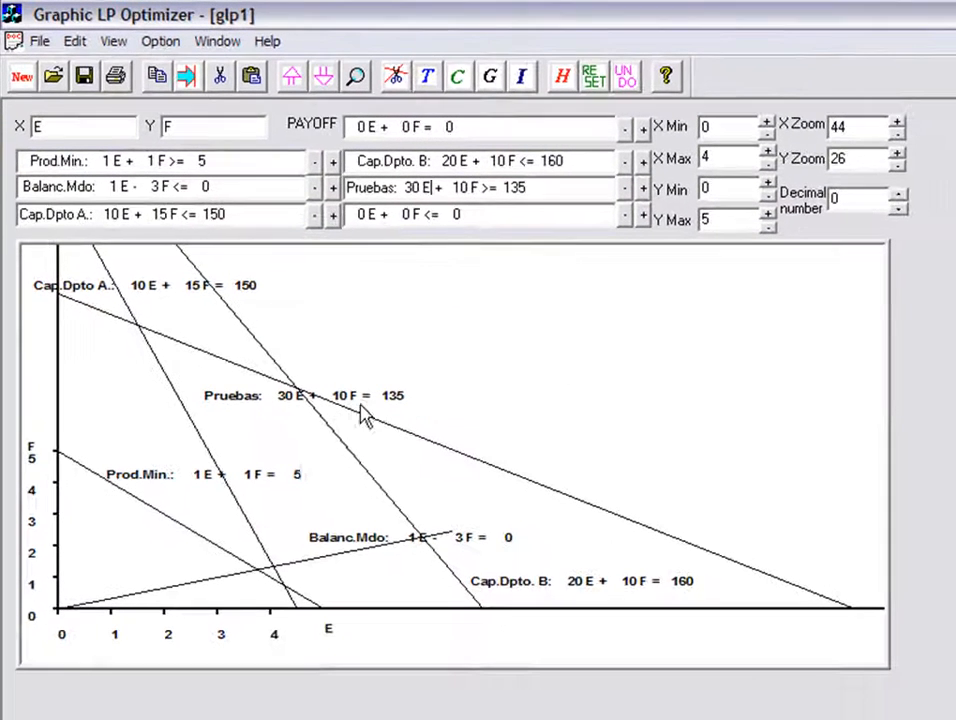
drag(329, 403, 32, 399)
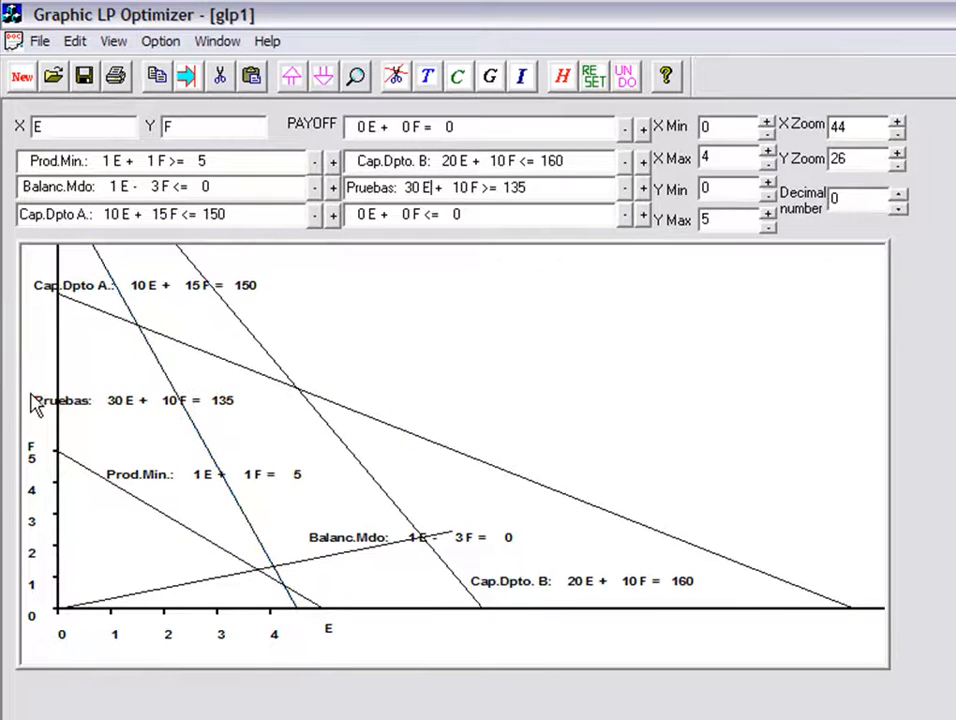
- Reduce the graph's scale to an X Zoom of 43 and a Y Zoom of 22
click(897, 133)
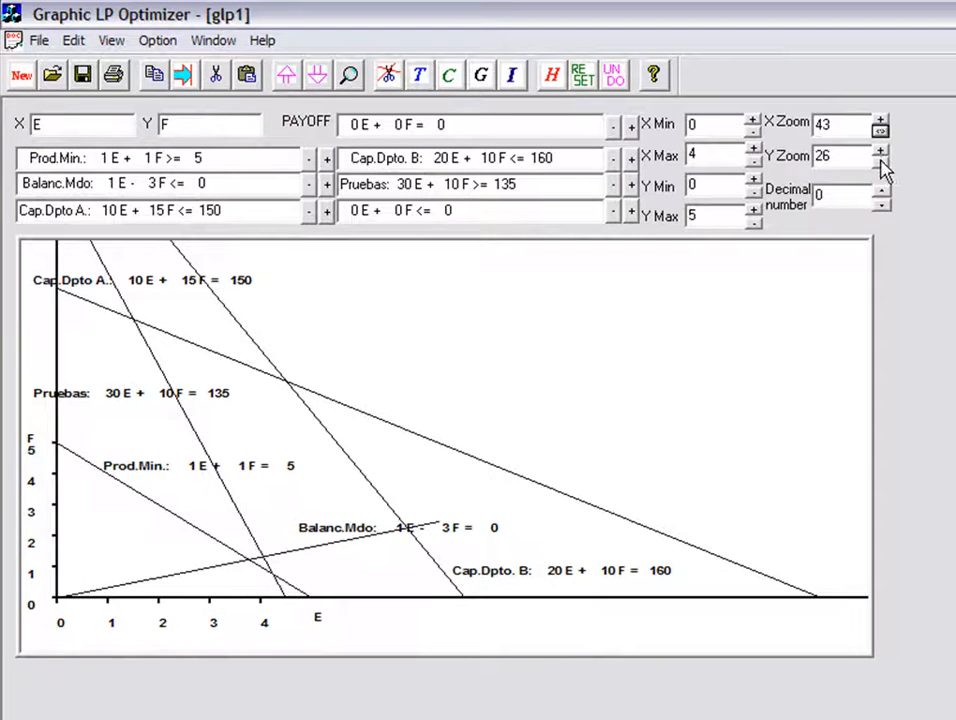
click(881, 162)
click(881, 162)
click(881, 162)
click(881, 162)
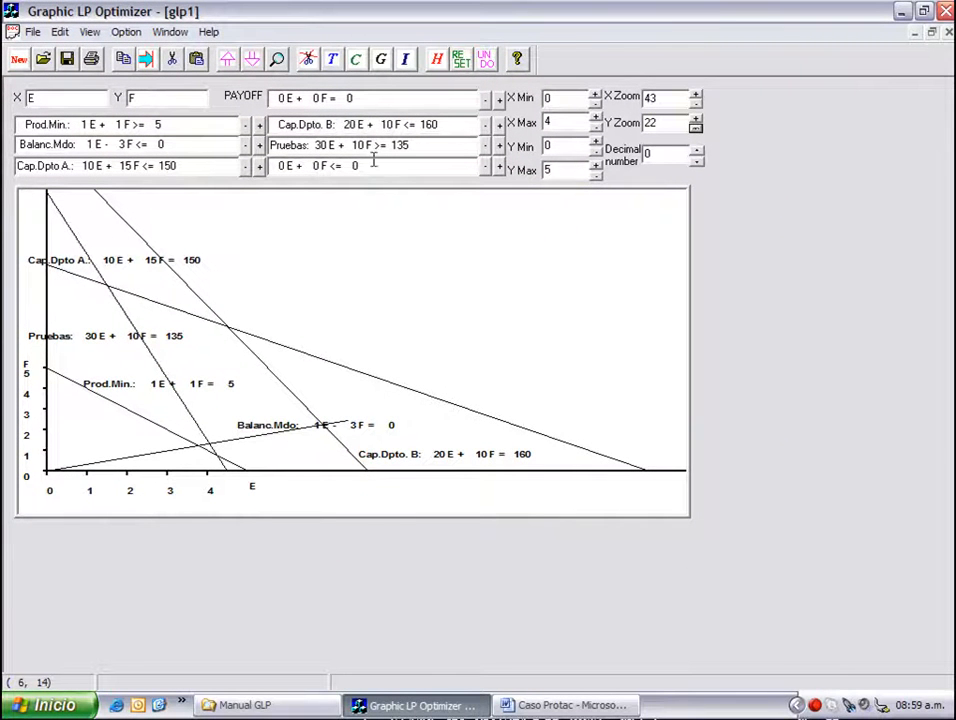
- Review the decision variables and the non-negativity conditions in the Word document, and return to Graphic LP Optimizer
click(538, 706)
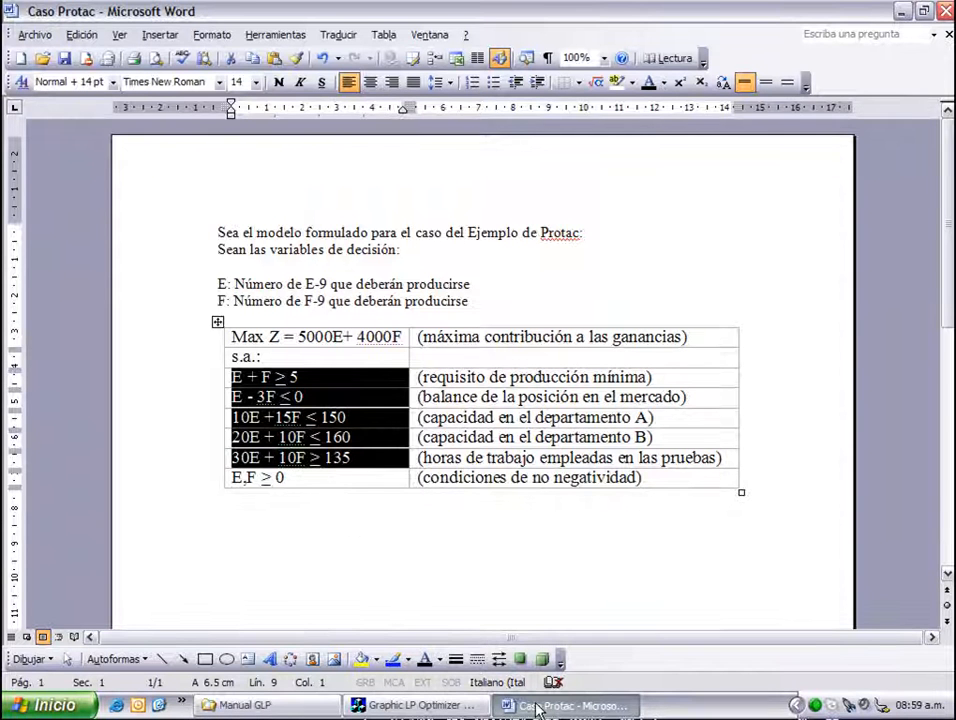
click(340, 488)
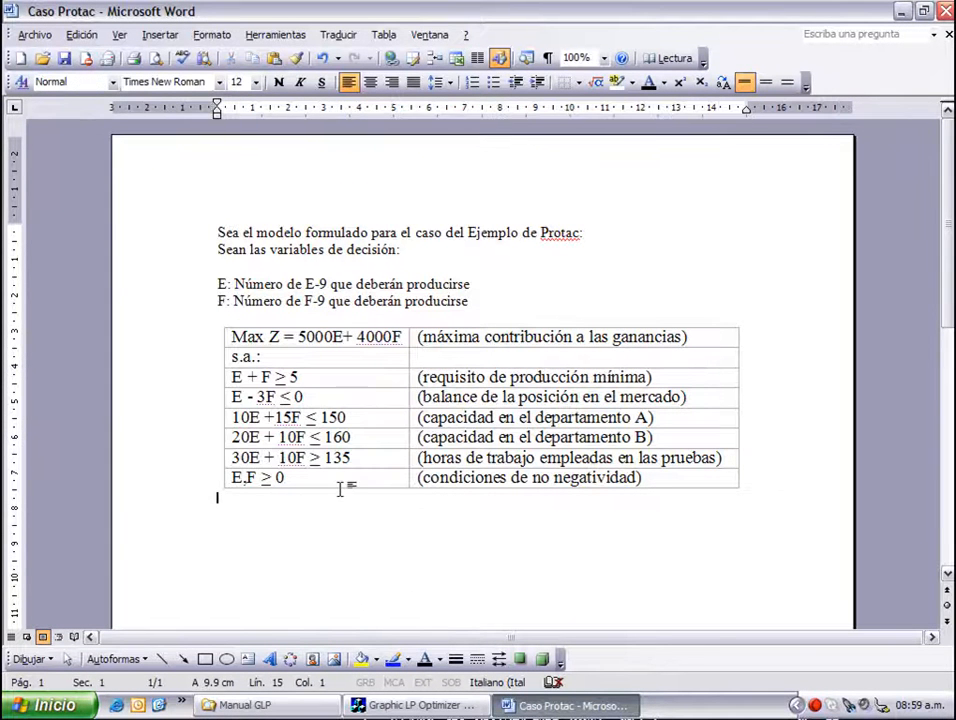
key(alt+Tab)
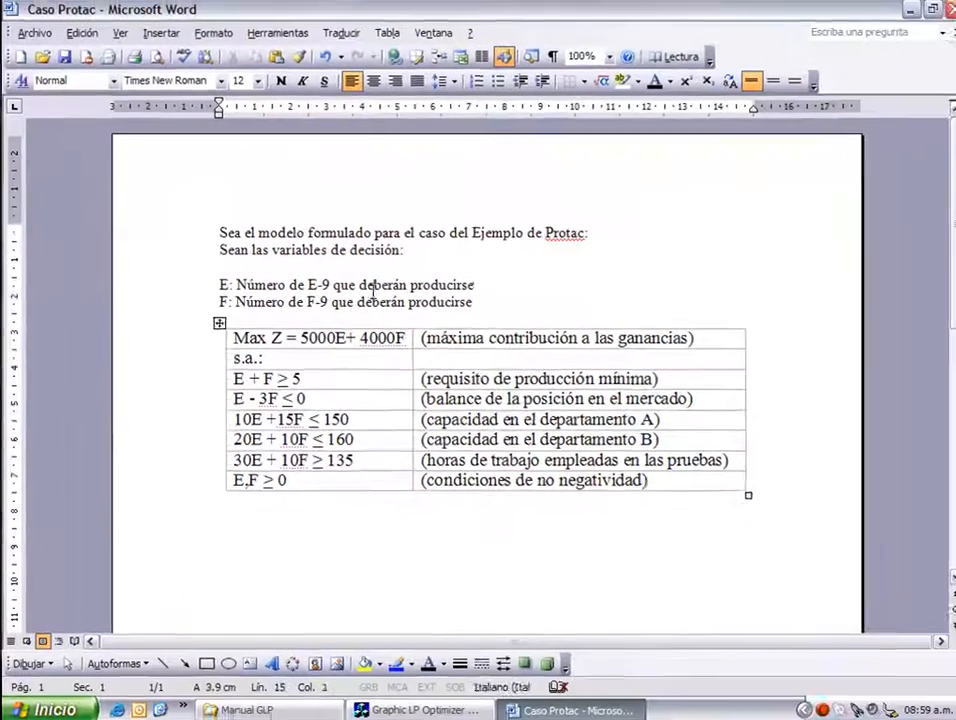
click(369, 289)
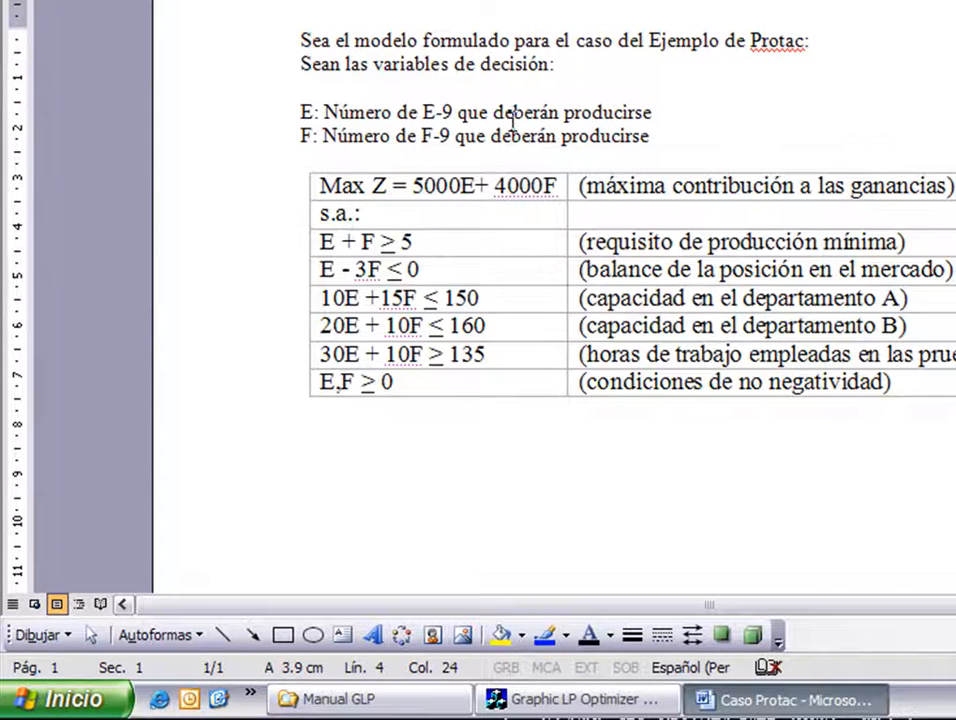
click(344, 383)
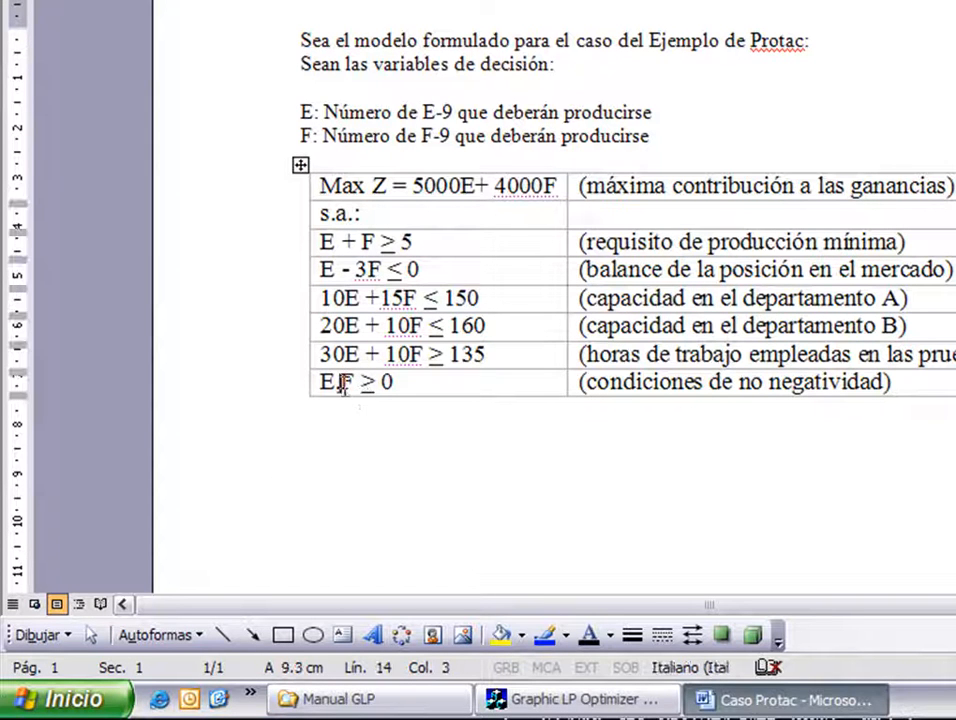
click(602, 705)
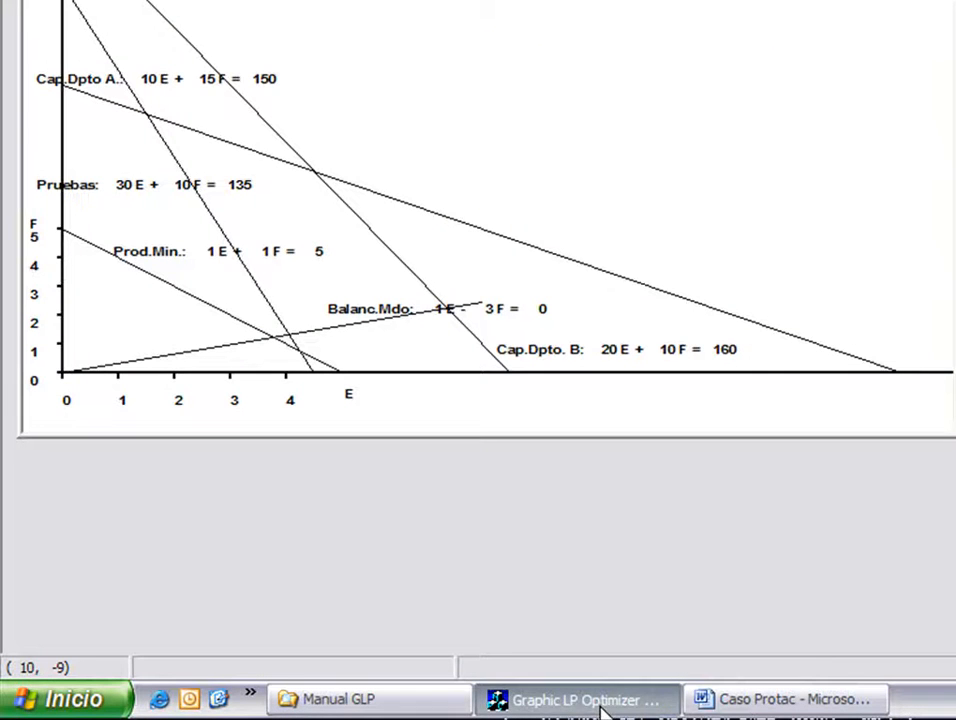